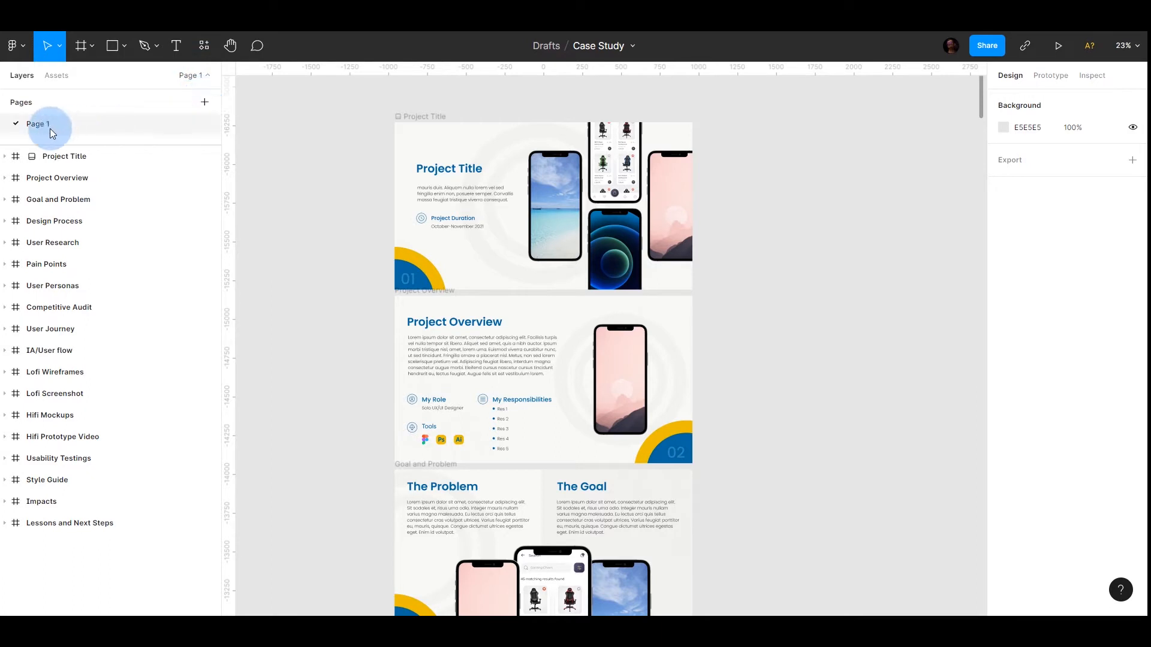
Step: Add two blank pages with default names to the file and return to Page 1
double_click(49, 124)
left_click(205, 102)
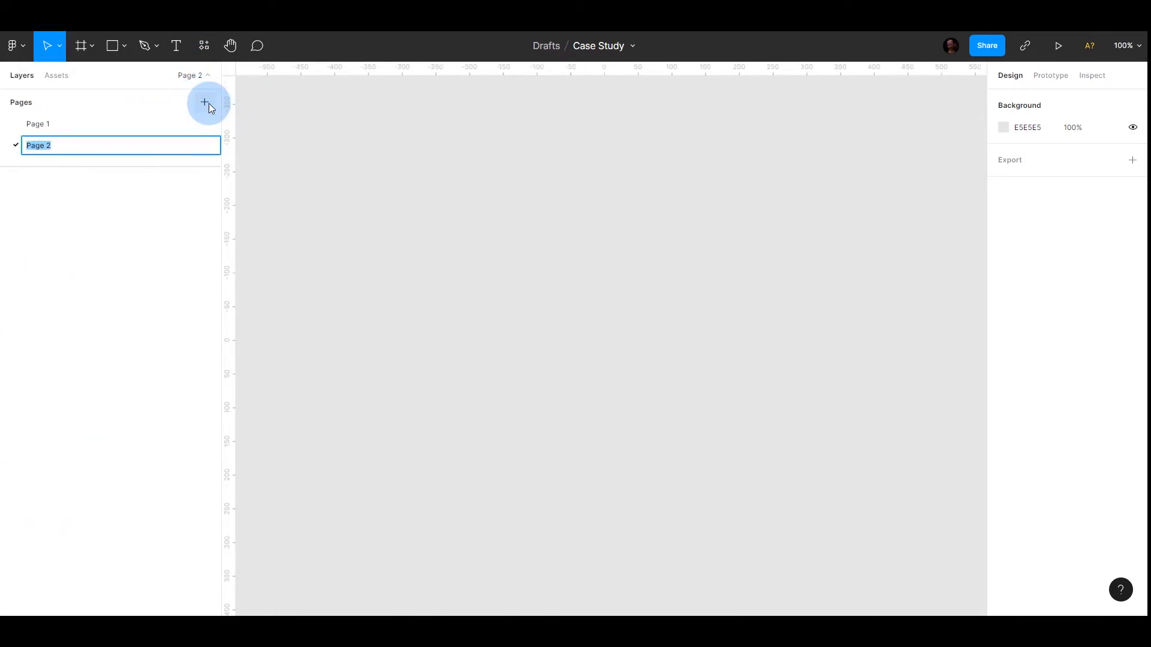
left_click(308, 185)
left_click(43, 132)
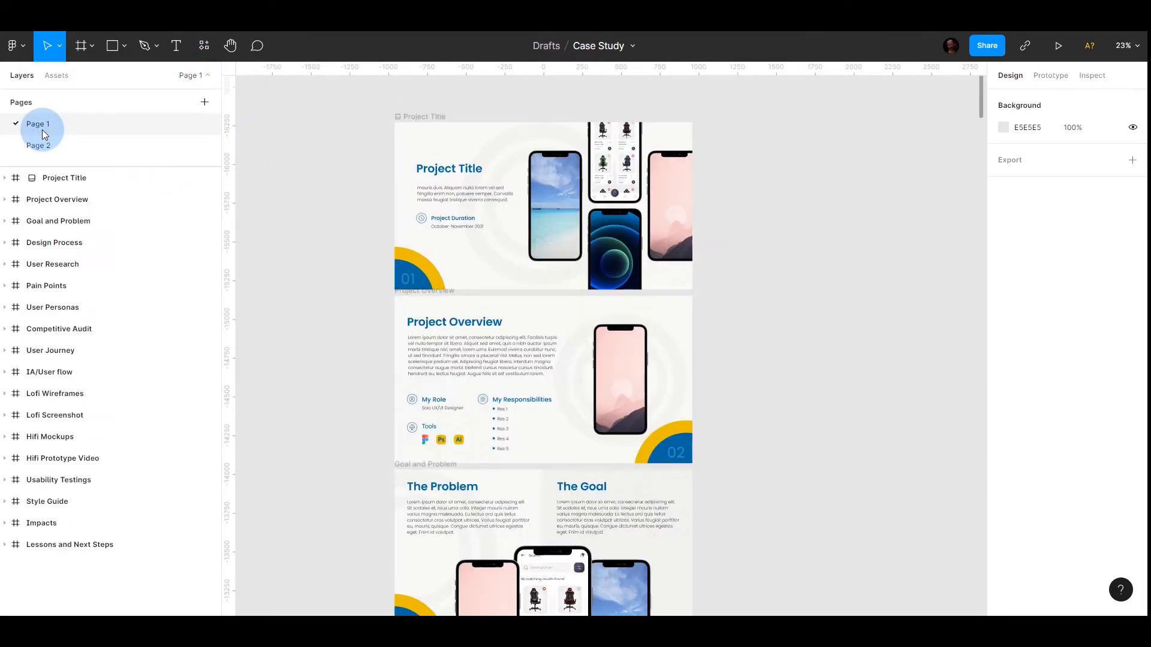
left_click(39, 148)
left_click(206, 103)
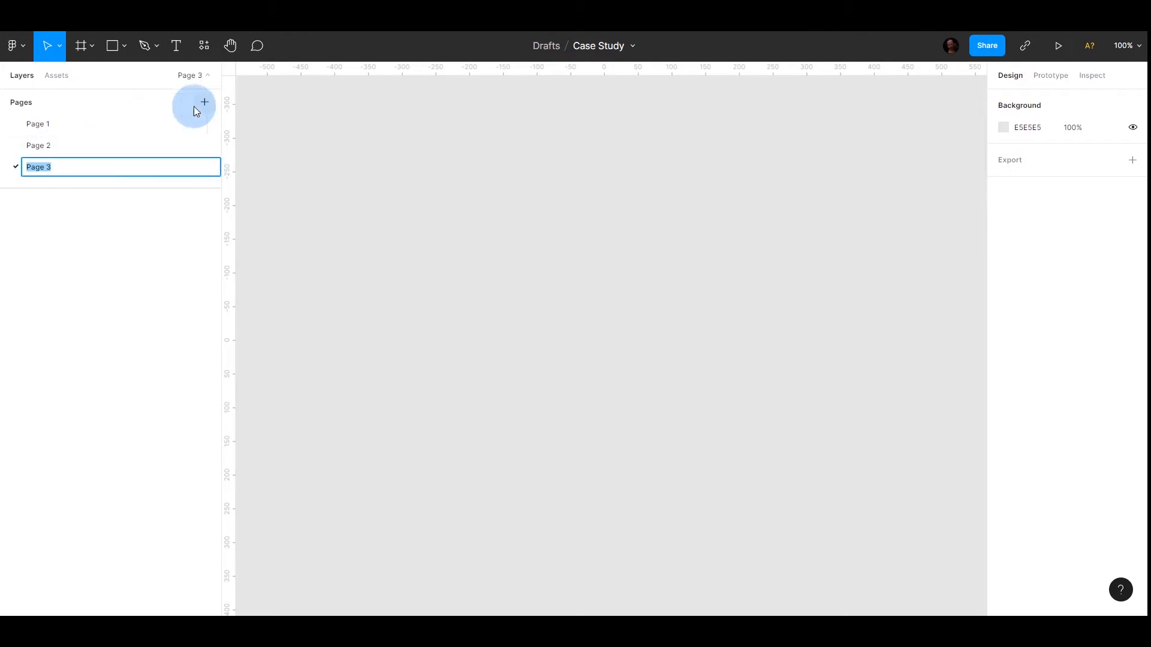
left_click(64, 144)
left_click(129, 121)
left_click(319, 187)
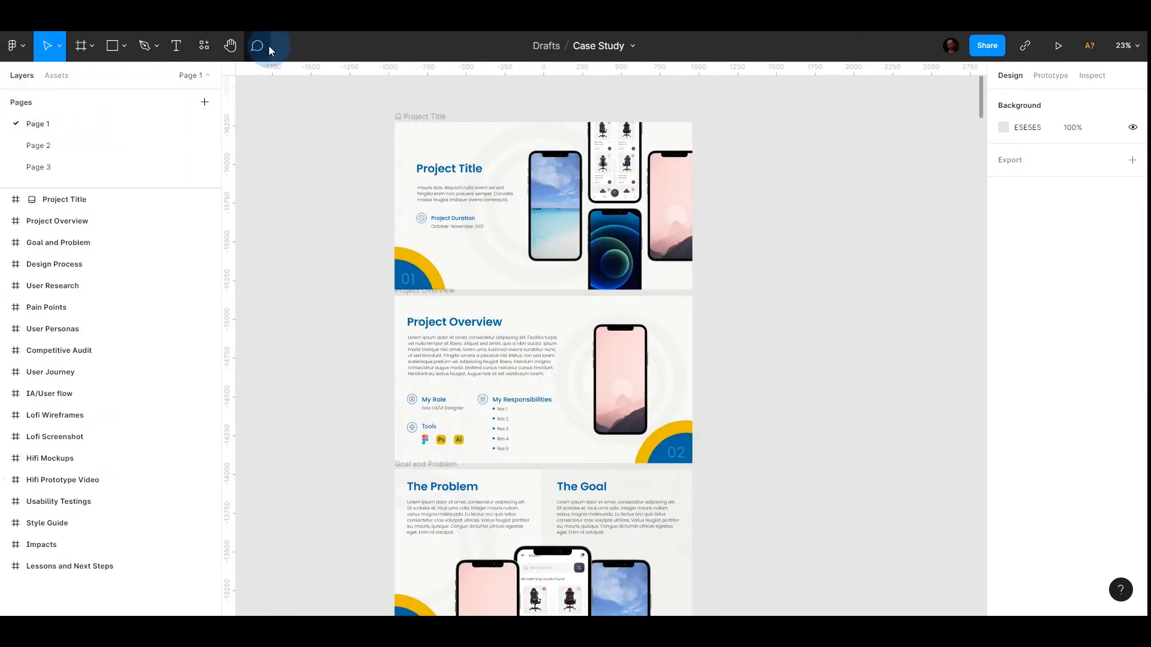
Step: Shift the Project Title frame slightly up with the Move tool to open a gap above the Project Overview frame
left_click(62, 47)
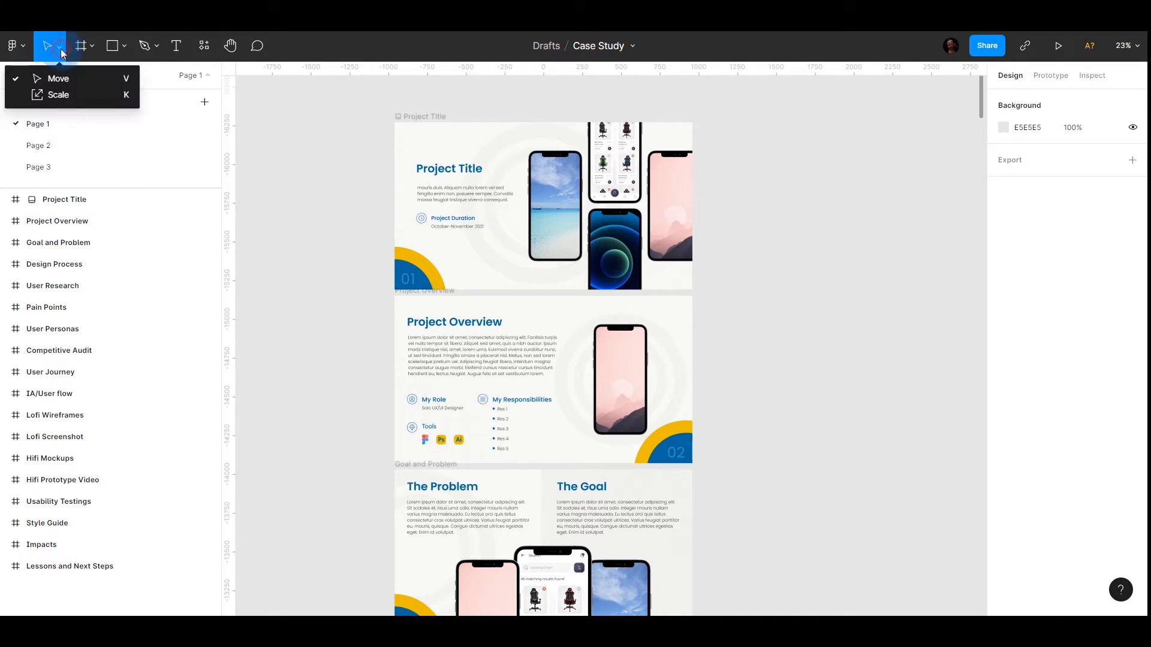
left_click(58, 78)
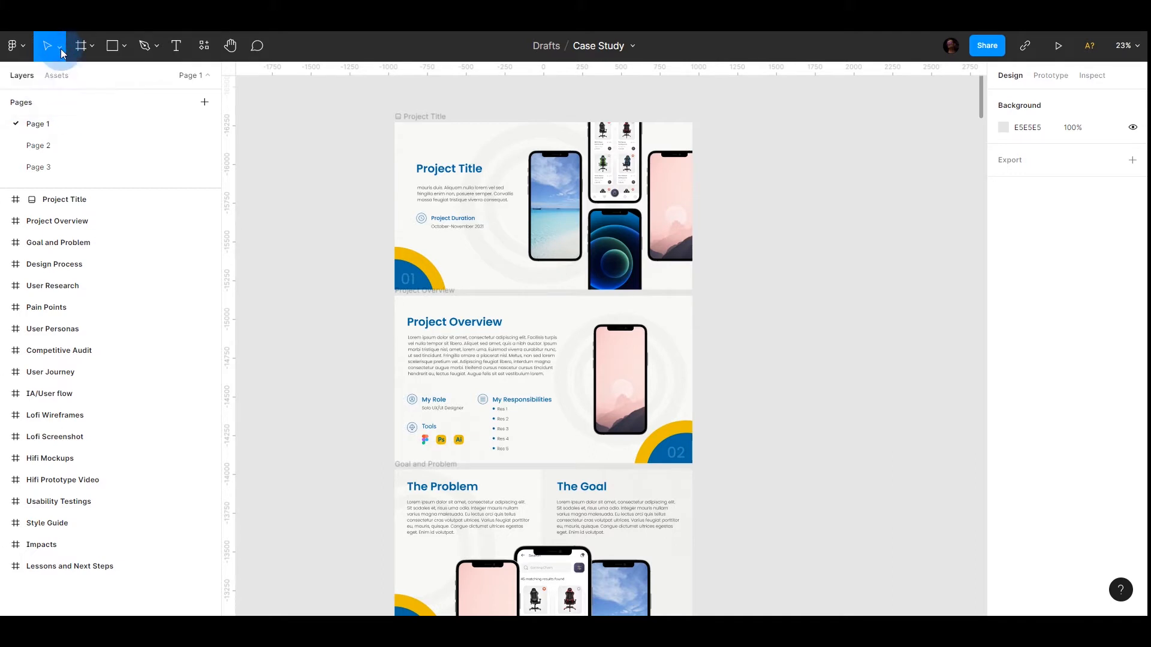
left_click(427, 118)
mouse_move(428, 118)
left_mouse_down()
mouse_move(581, 118)
mouse_move(372, 121)
mouse_move(426, 114)
mouse_move(410, 106)
left_mouse_up()
Step: Move the beach-wallpaper phone out of the Project Title frame onto the empty canvas and undo the move
left_click_drag(554, 178, 802, 200)
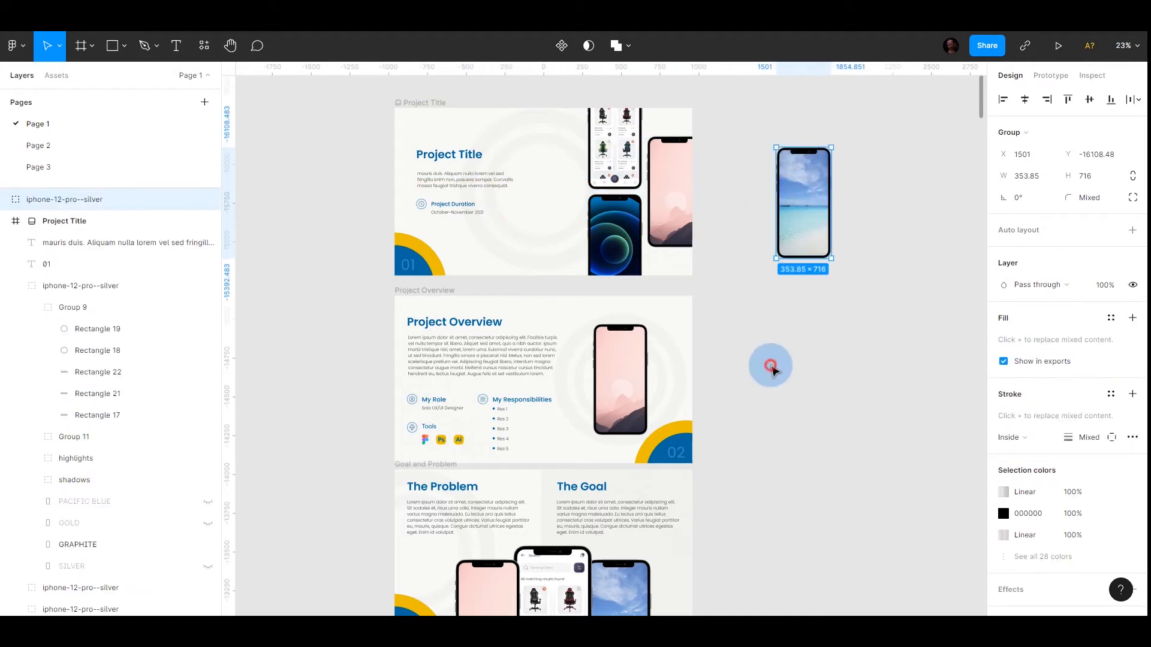
left_click(771, 367)
left_click(817, 162)
left_click(770, 206)
key("ctrl+z")
key("ctrl+z")
key("ctrl+z")
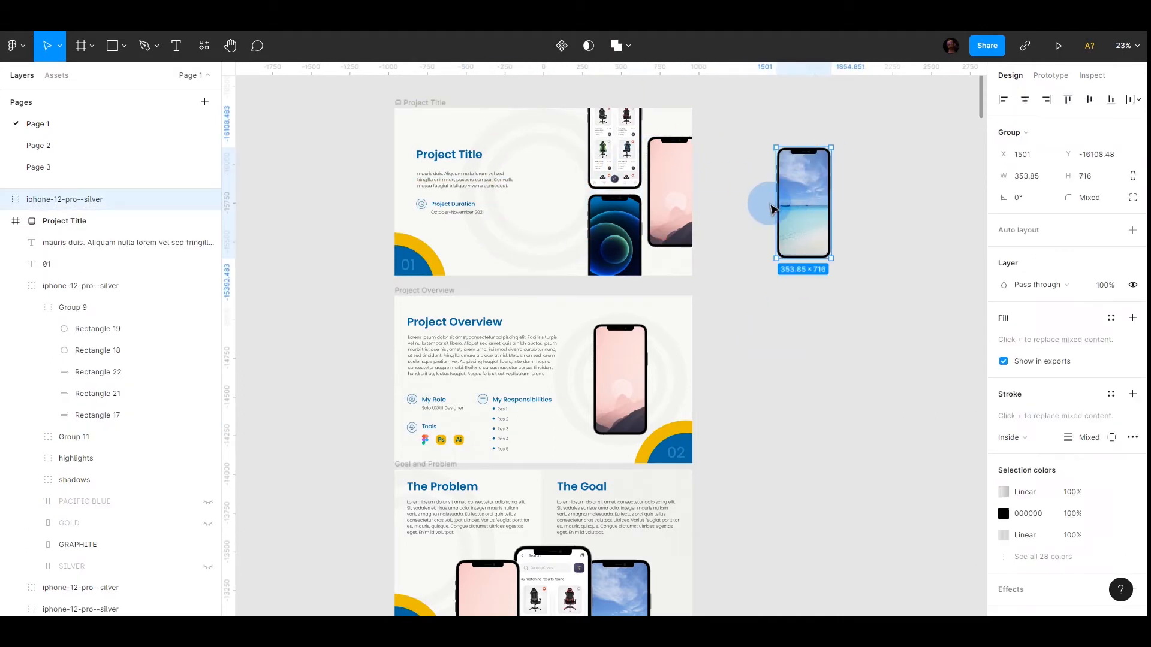
Step: Review the available move, frame, shape, pen and text tool options
left_click(57, 47)
left_click(58, 46)
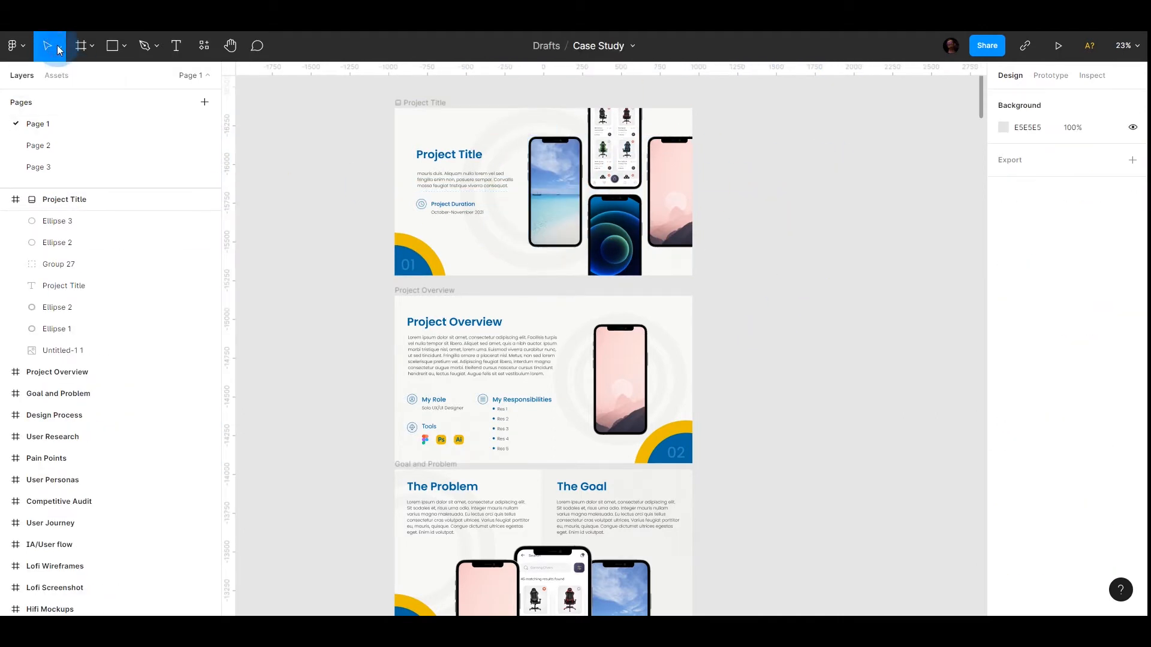
left_click(92, 47)
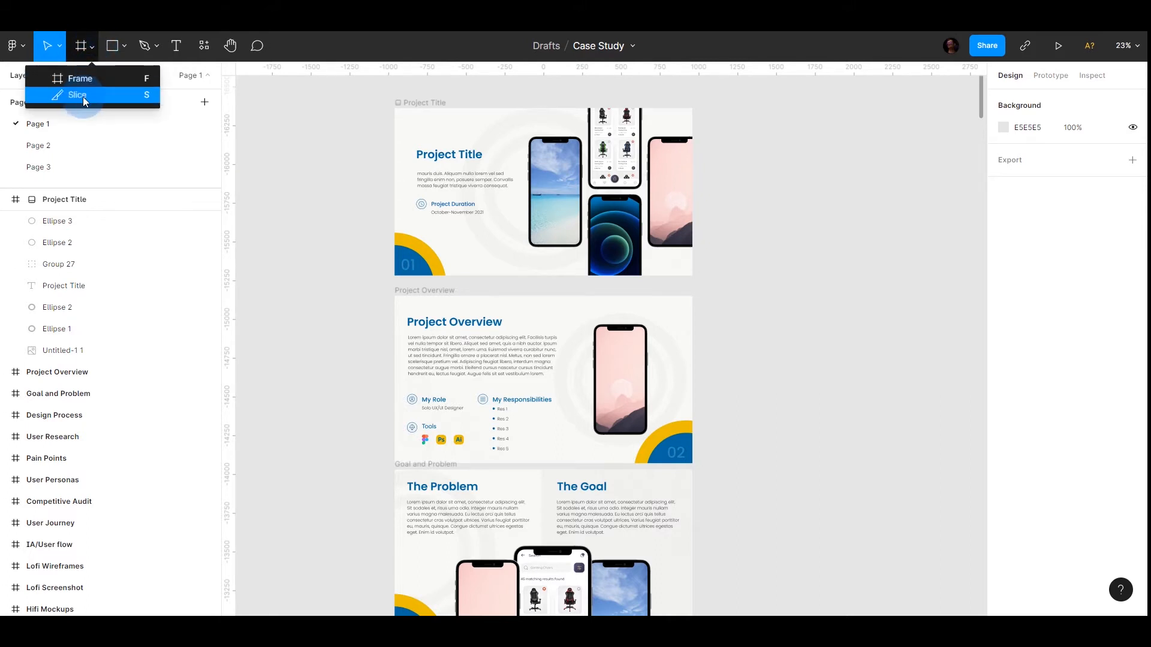
left_click(124, 48)
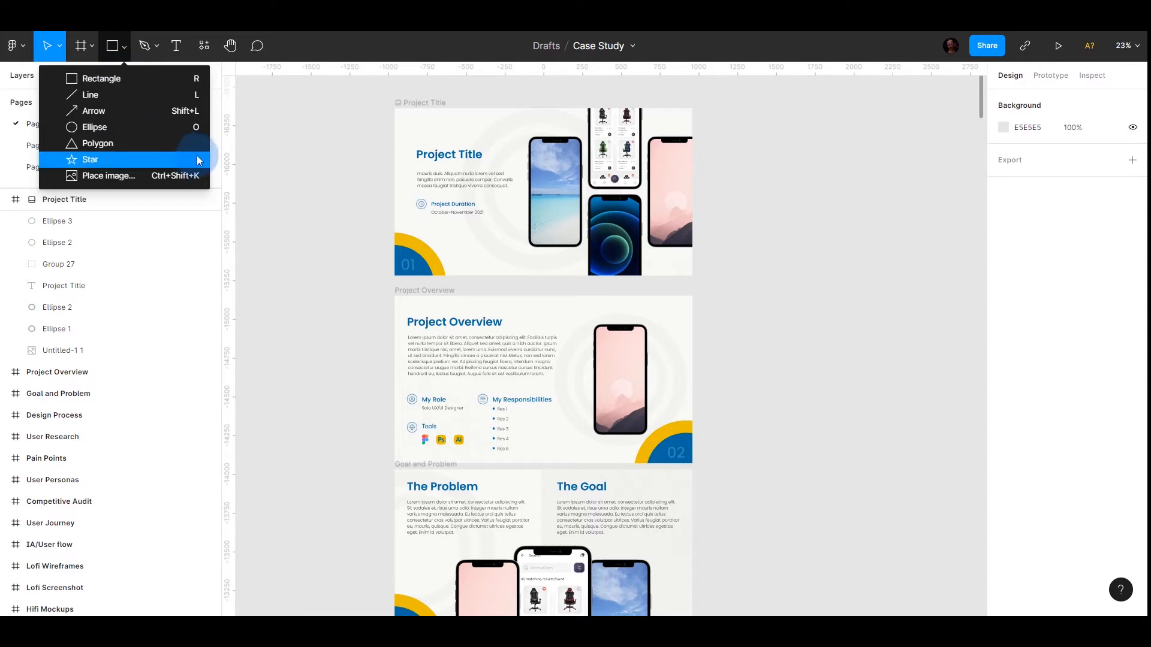
left_click(158, 48)
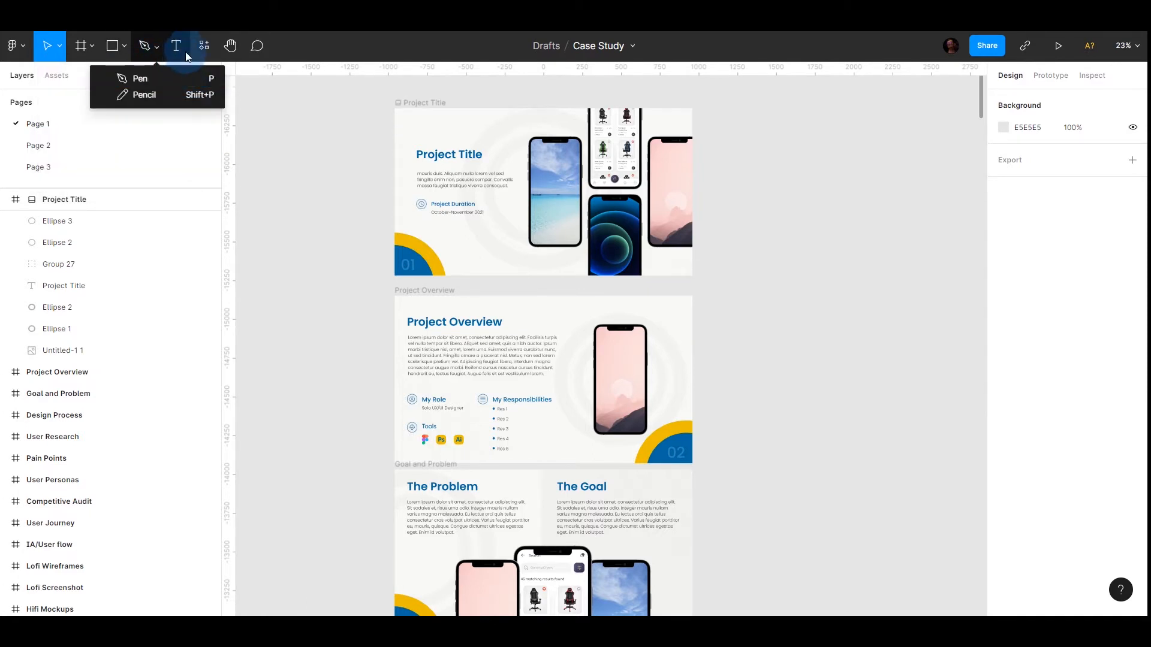
left_click(176, 46)
Step: Look through the components, plugins and widgets offered in the file's resources
left_click(204, 47)
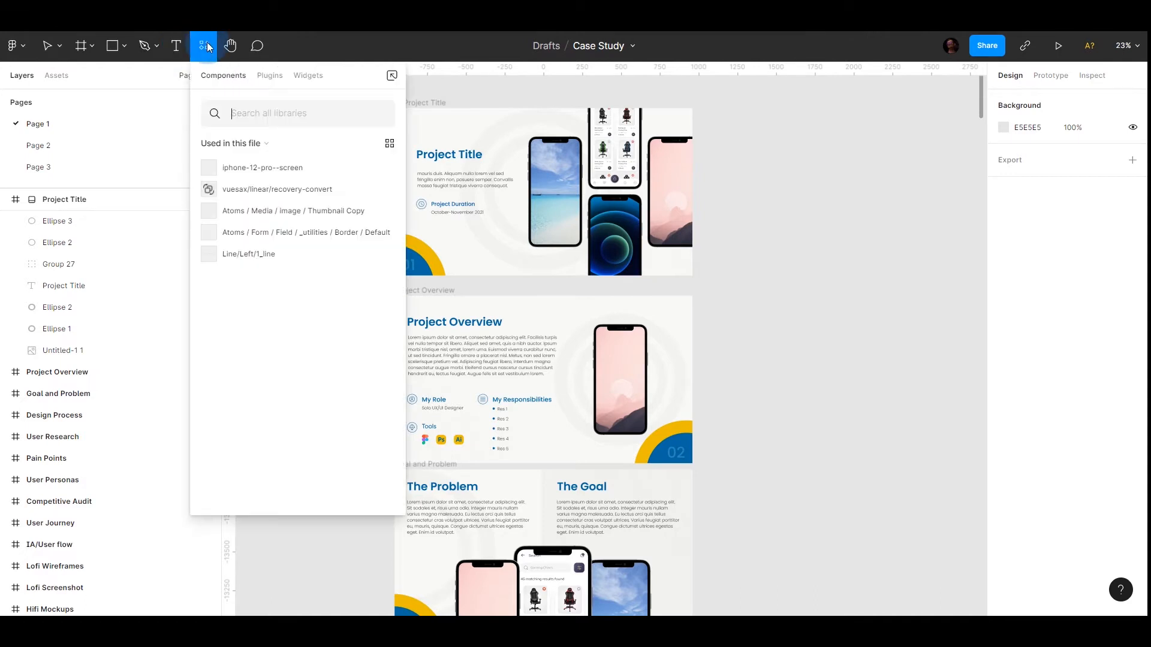
left_click(270, 75)
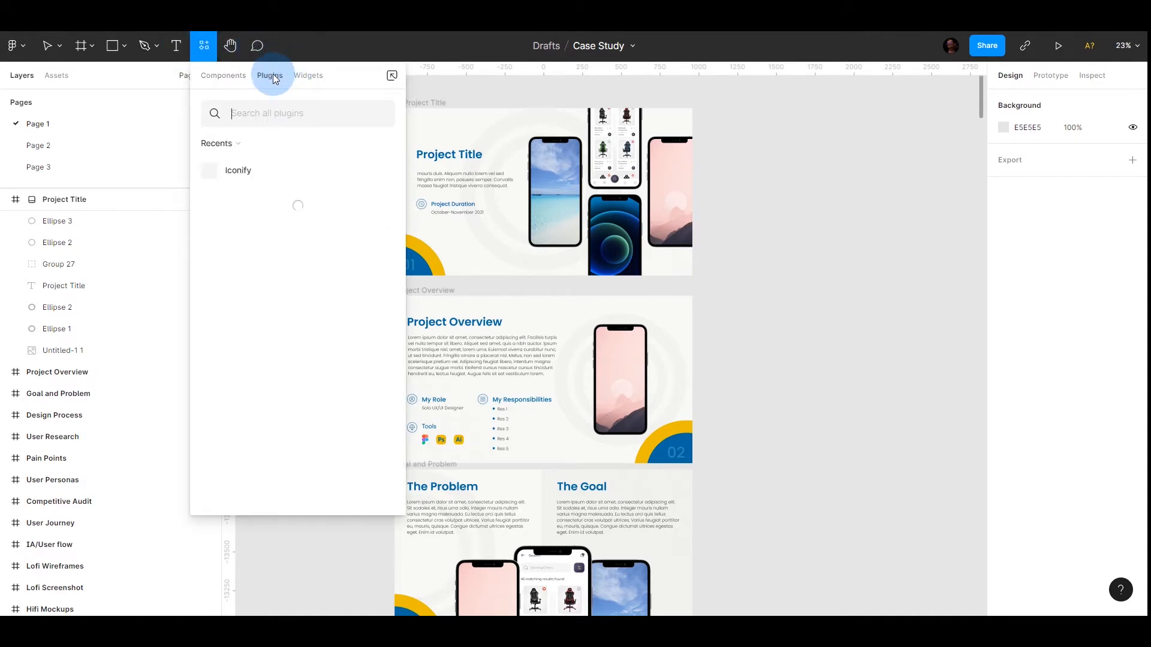
left_click(309, 76)
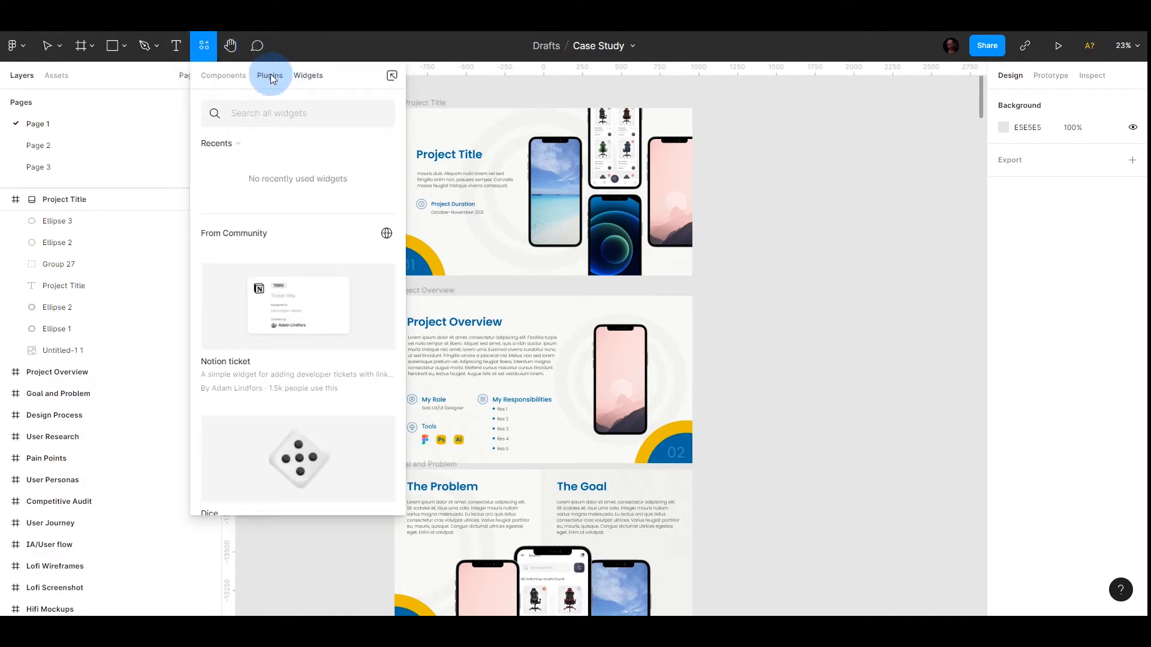
left_click(238, 76)
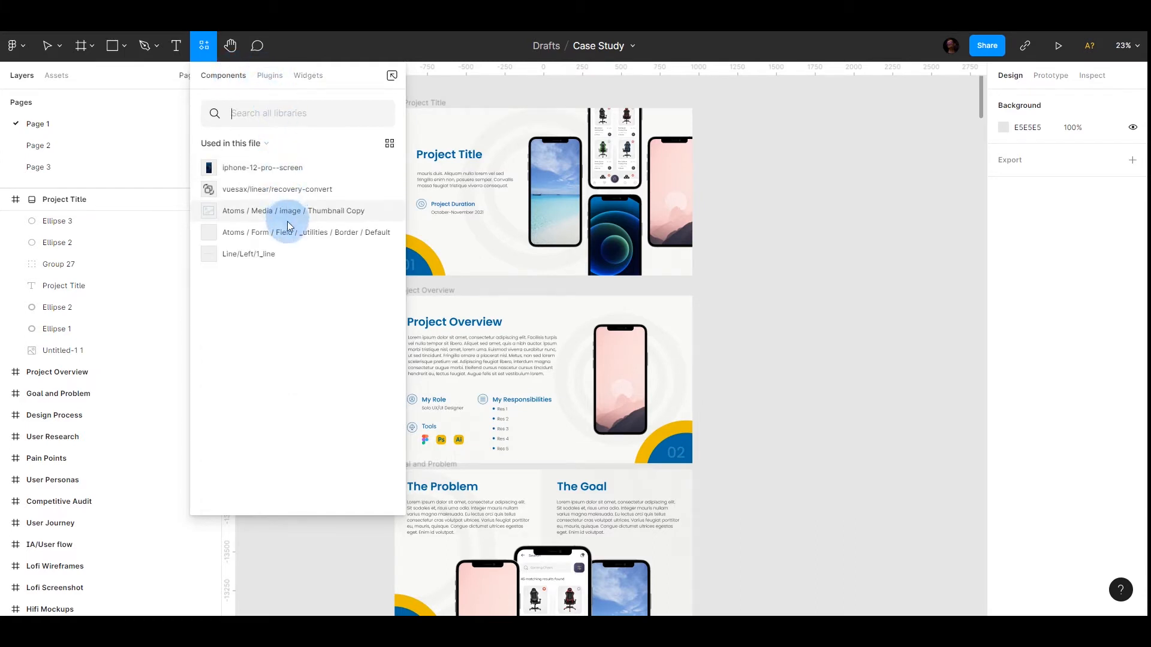
Step: Place a comment on the beach-wallpaper phone in the Project Title frame and enter the text "Test"
left_click(230, 45)
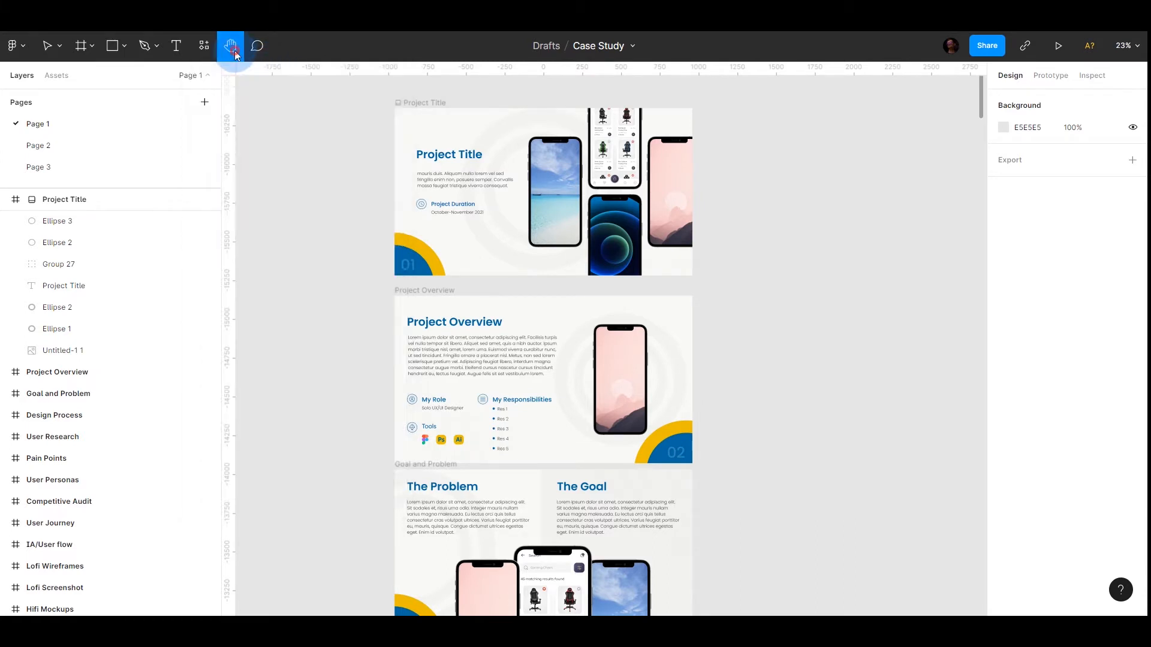
left_click_drag(282, 227, 294, 247)
left_click(257, 47)
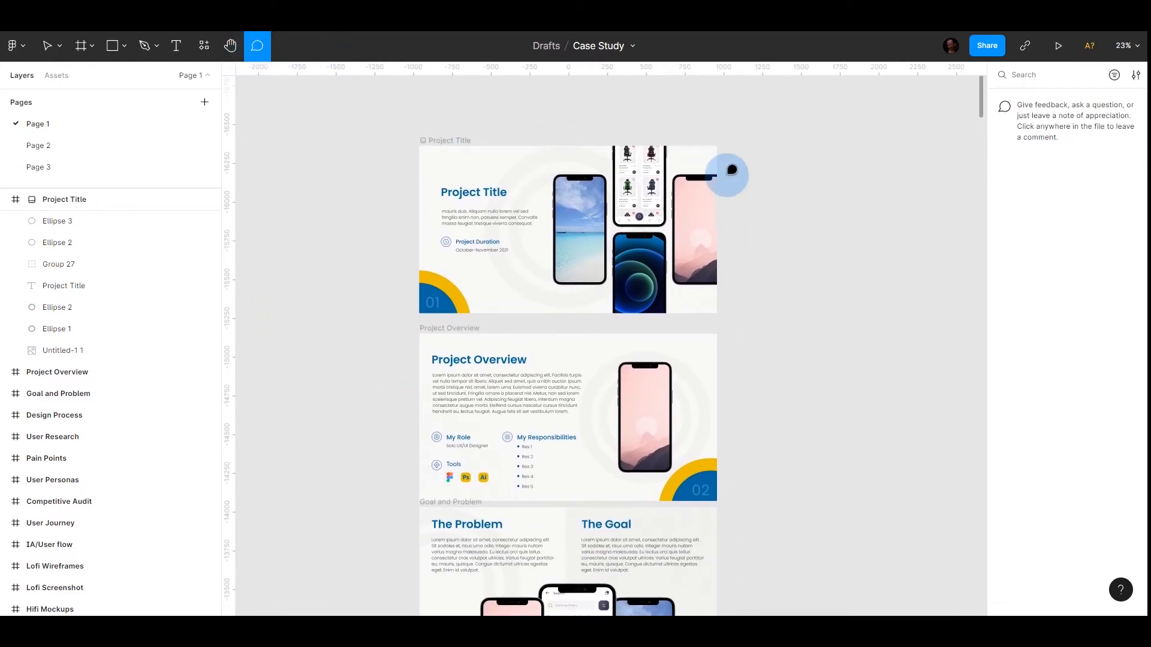
left_click(571, 210)
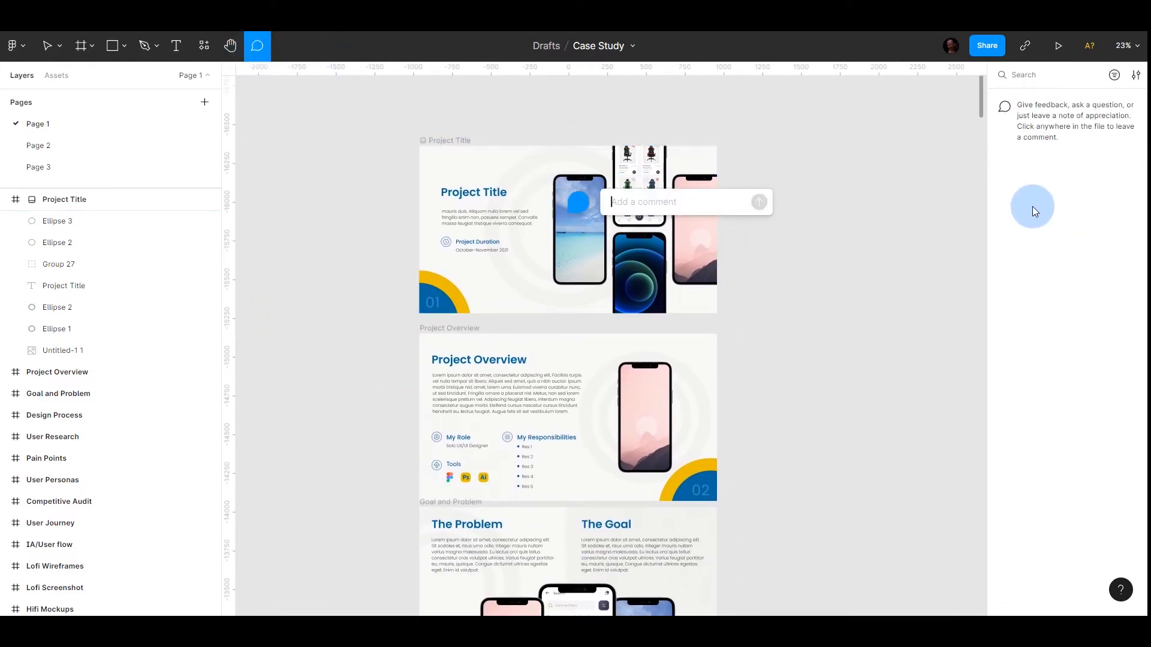
type("t")
key("BackSpace")
type("Test")
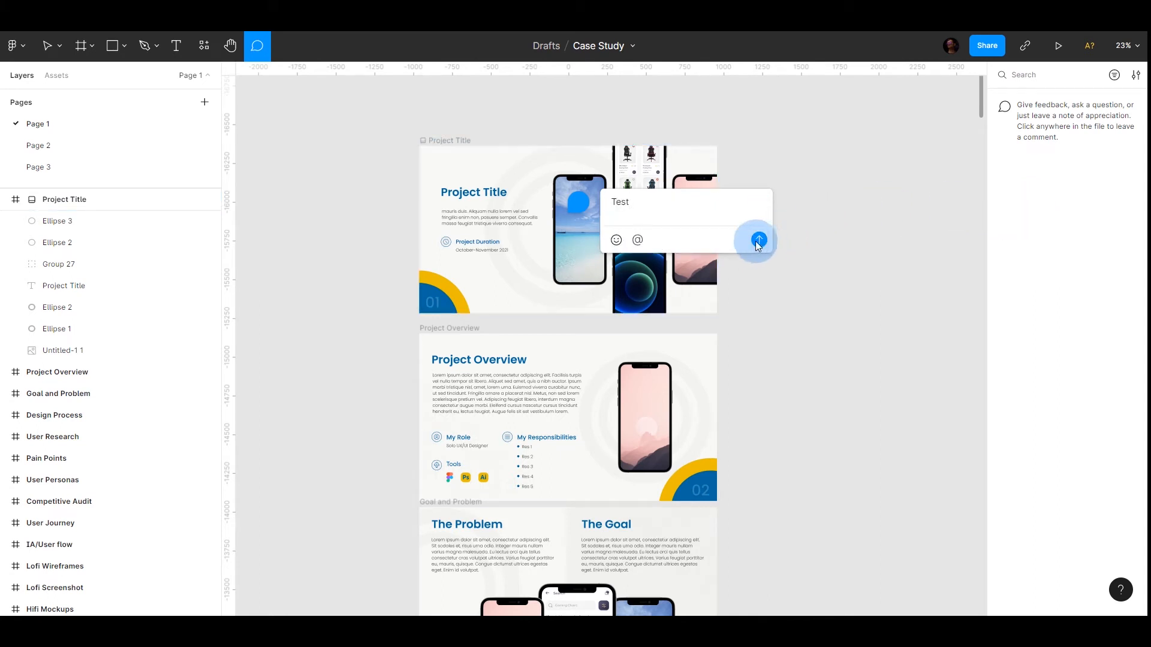
left_click(638, 240)
type("admin")
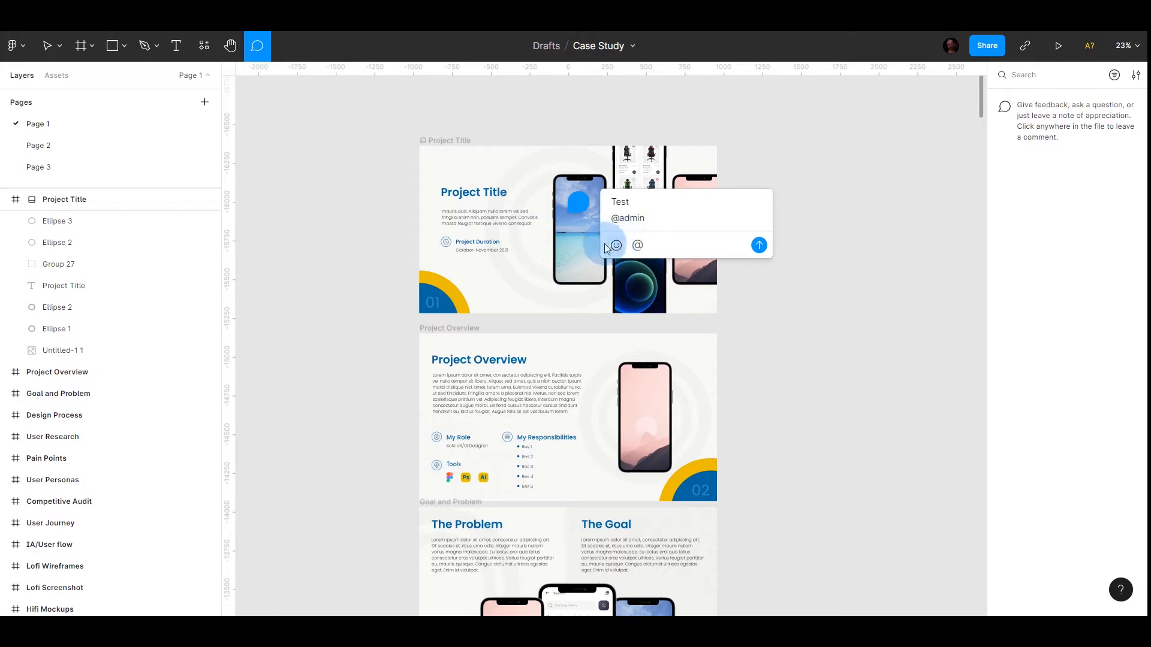
left_click(617, 246)
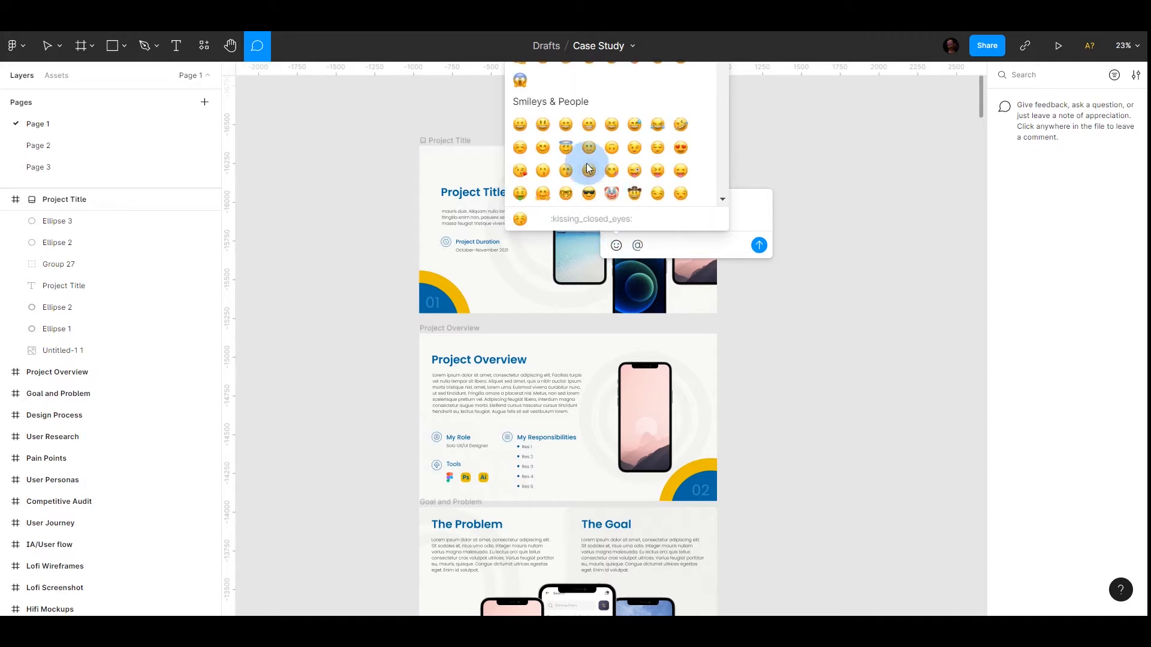
scroll(608, 168, "down", 3)
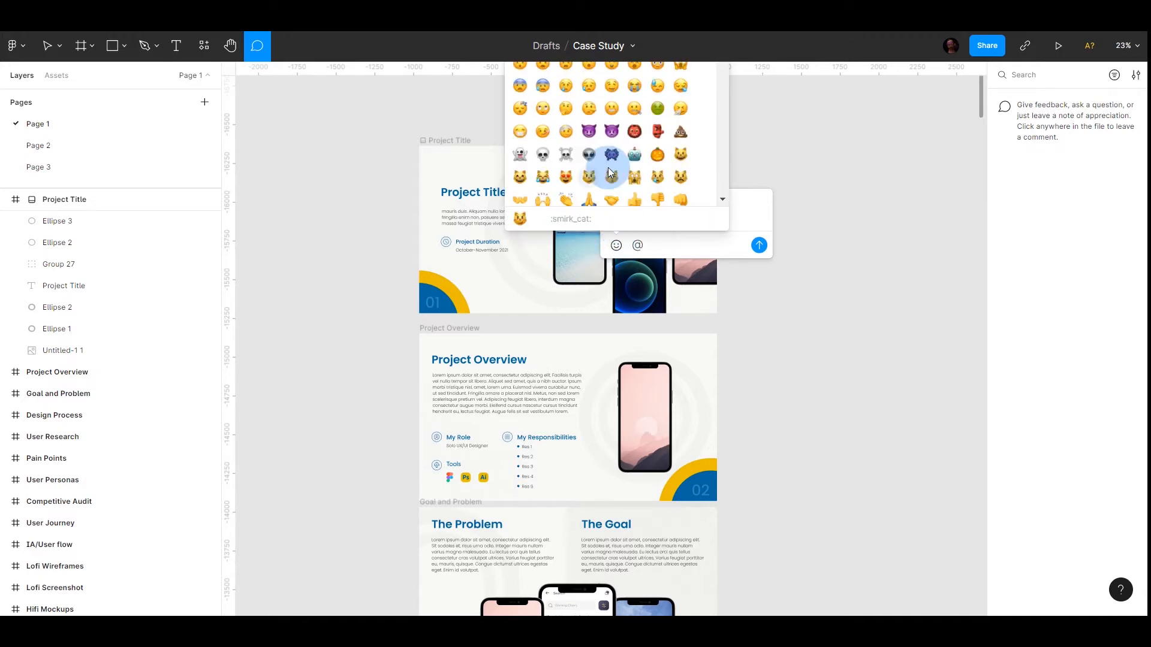
left_click(680, 154)
left_click(759, 247)
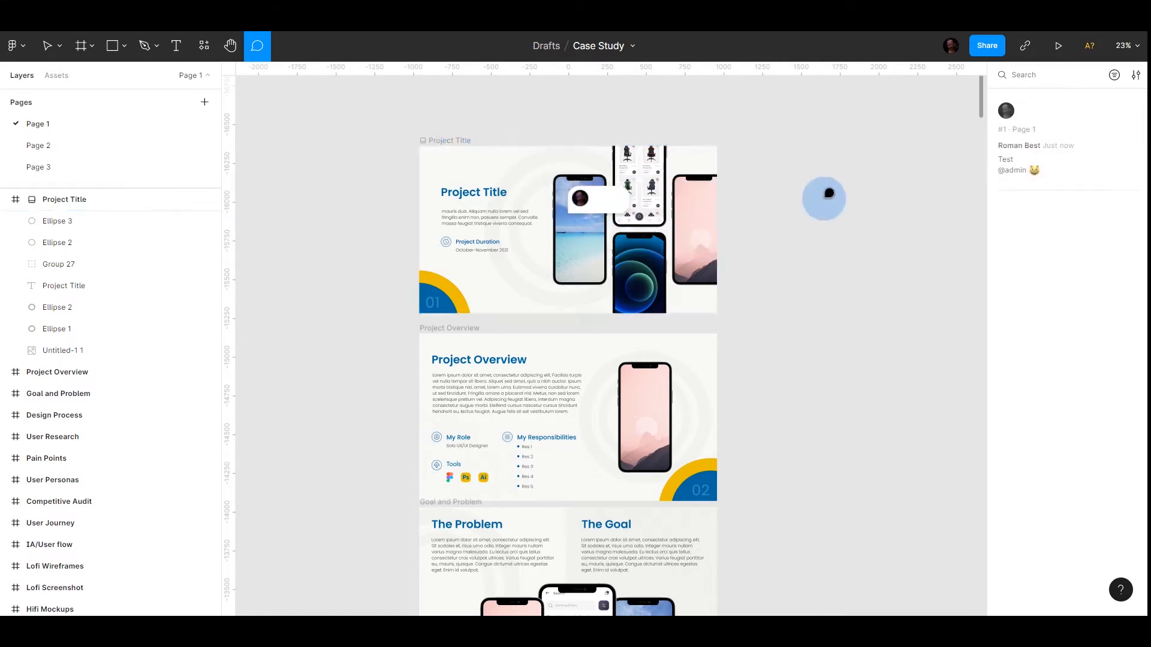
Step: Reply "Nice" to the comment on the beach-wallpaper phone and close the thread
left_click(580, 207)
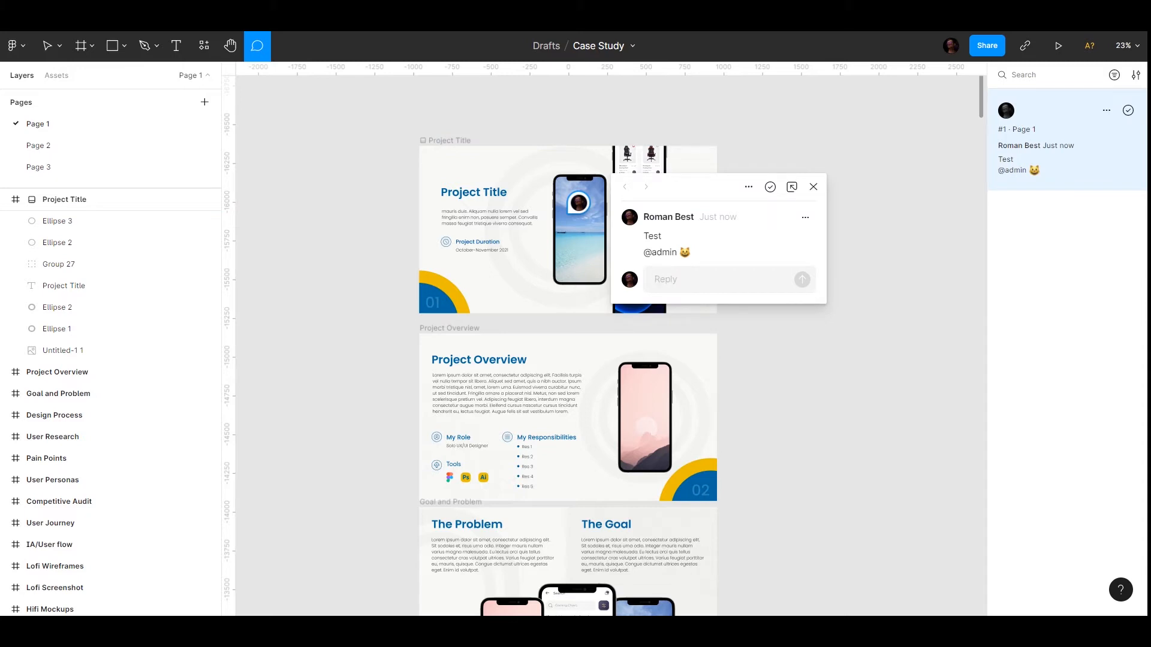
type("Nice")
key("Return")
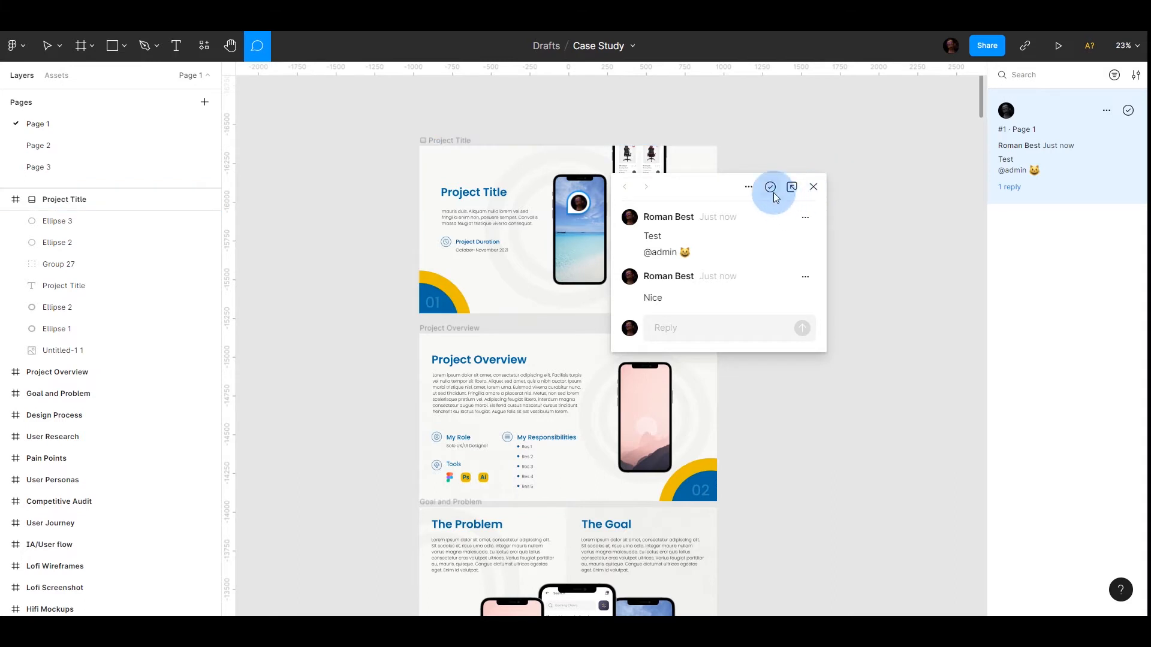
left_click(813, 187)
left_click(809, 186)
key("Escape")
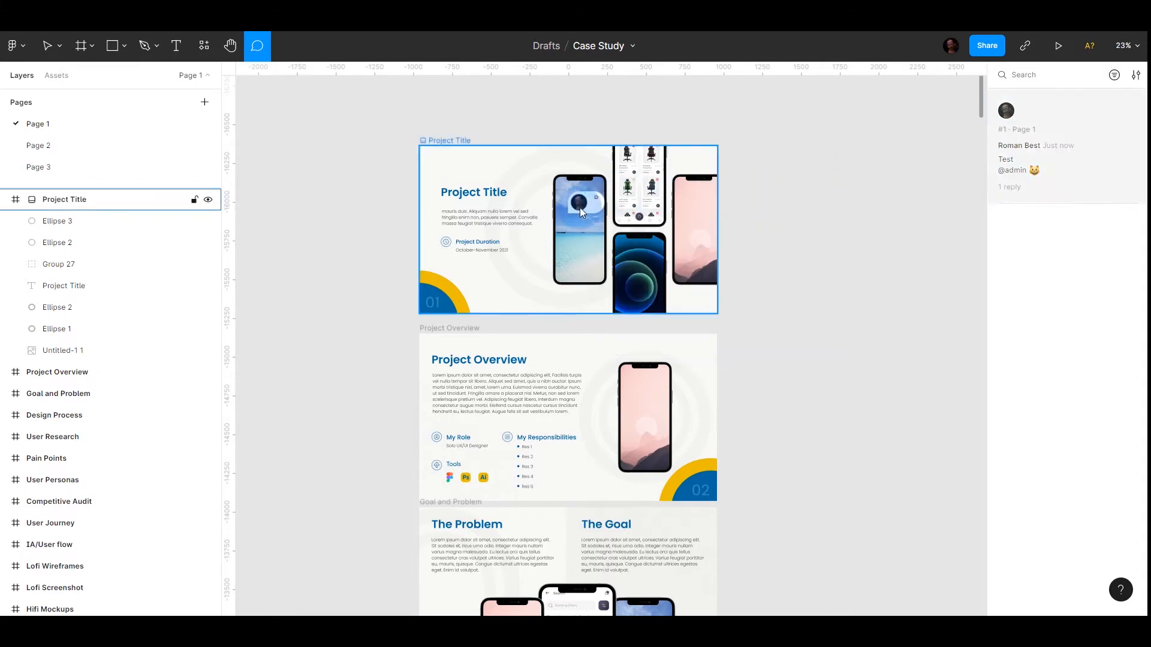
Step: Reopen the comment thread on the beach-wallpaper phone and mark it as resolved
mouse_move(585, 204)
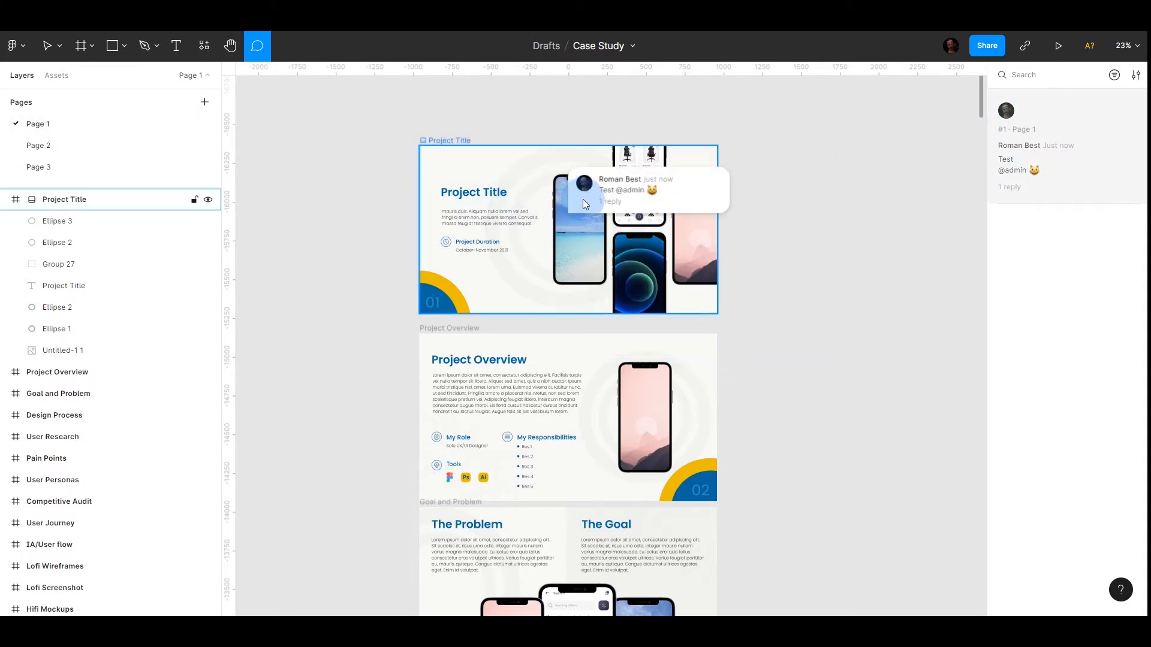
left_click(677, 197)
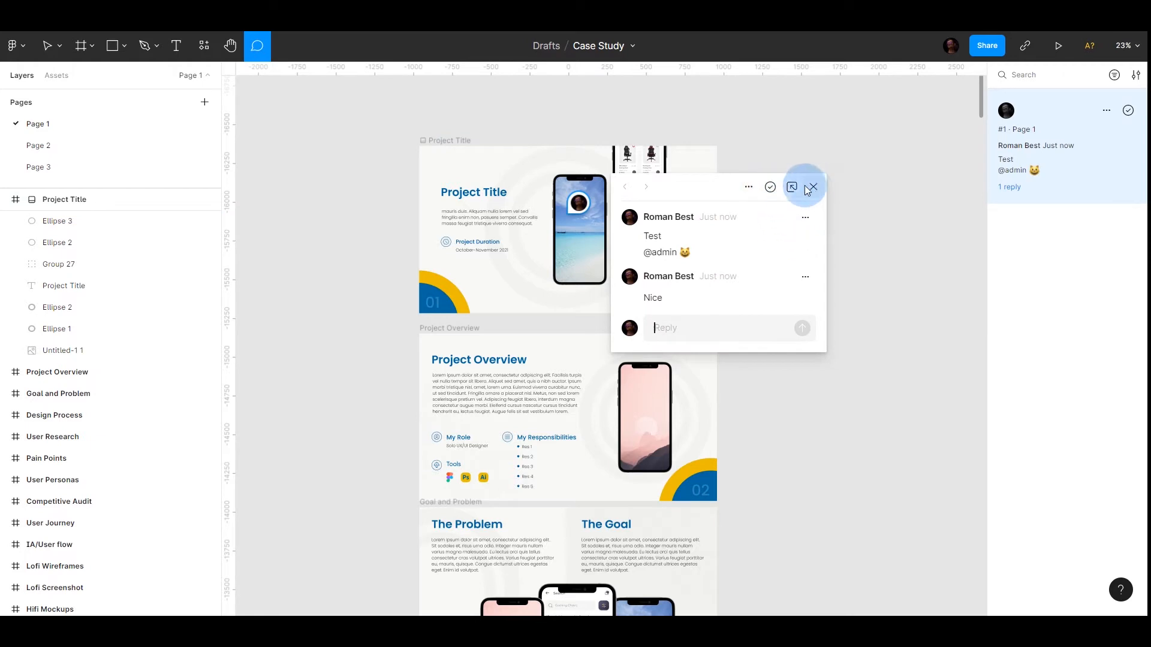
left_click(770, 187)
Step: Leave comment mode with nothing selected on the canvas and rename the file to "Test Case"
left_click(46, 46)
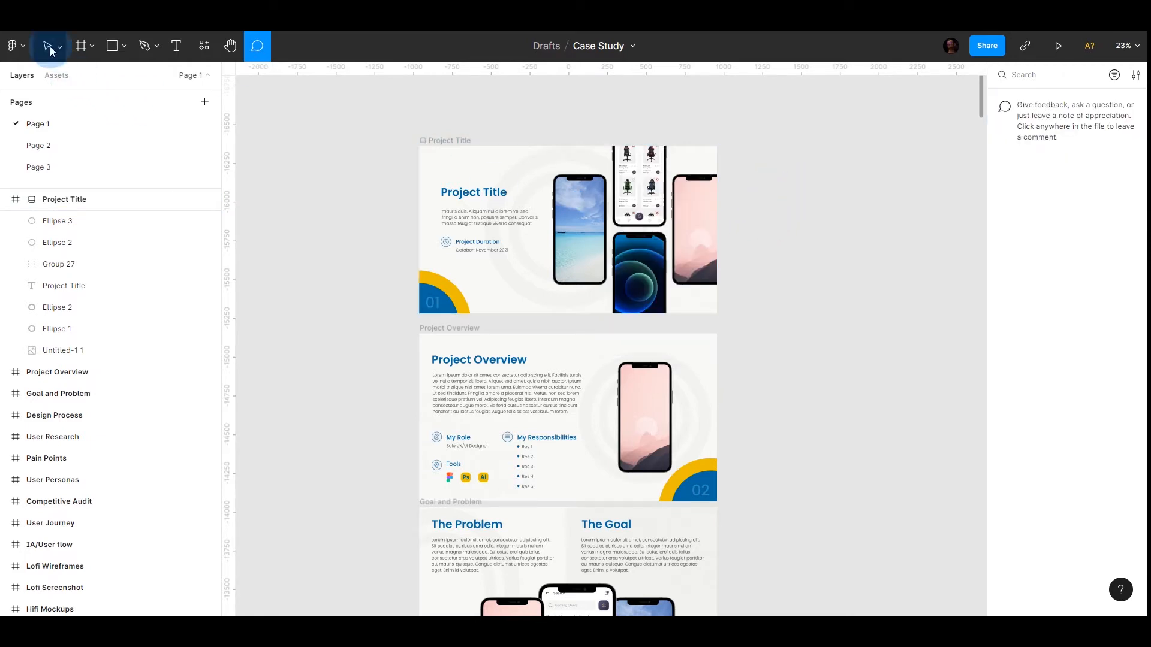
left_click(451, 140)
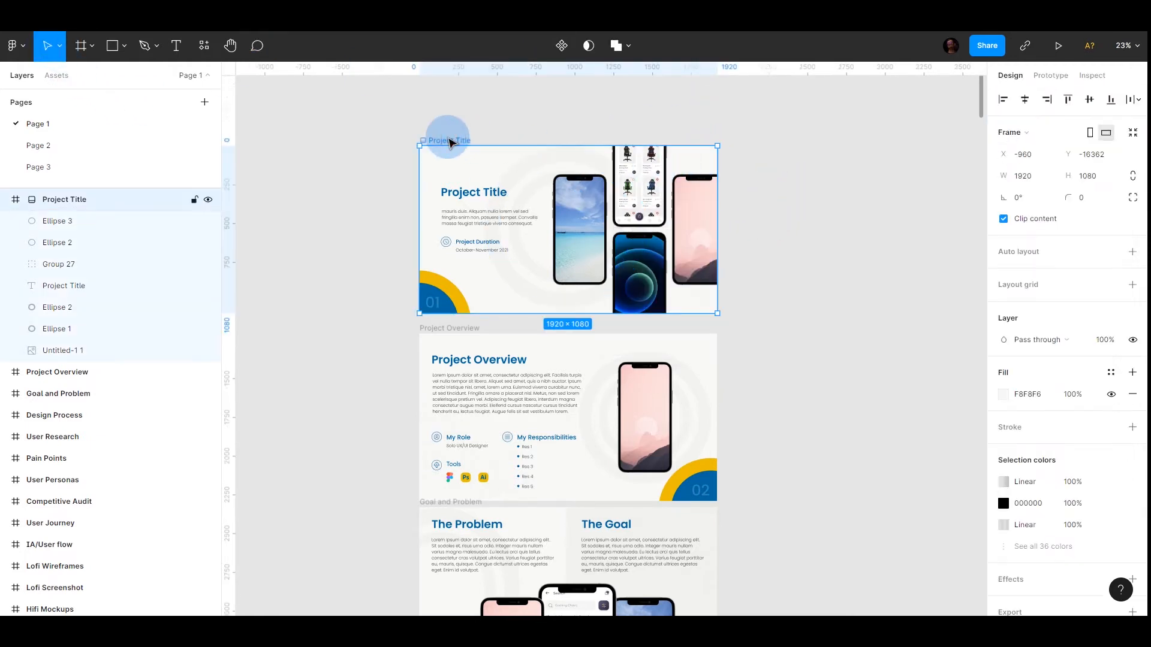
left_click(455, 102)
left_click(550, 46)
left_click(624, 49)
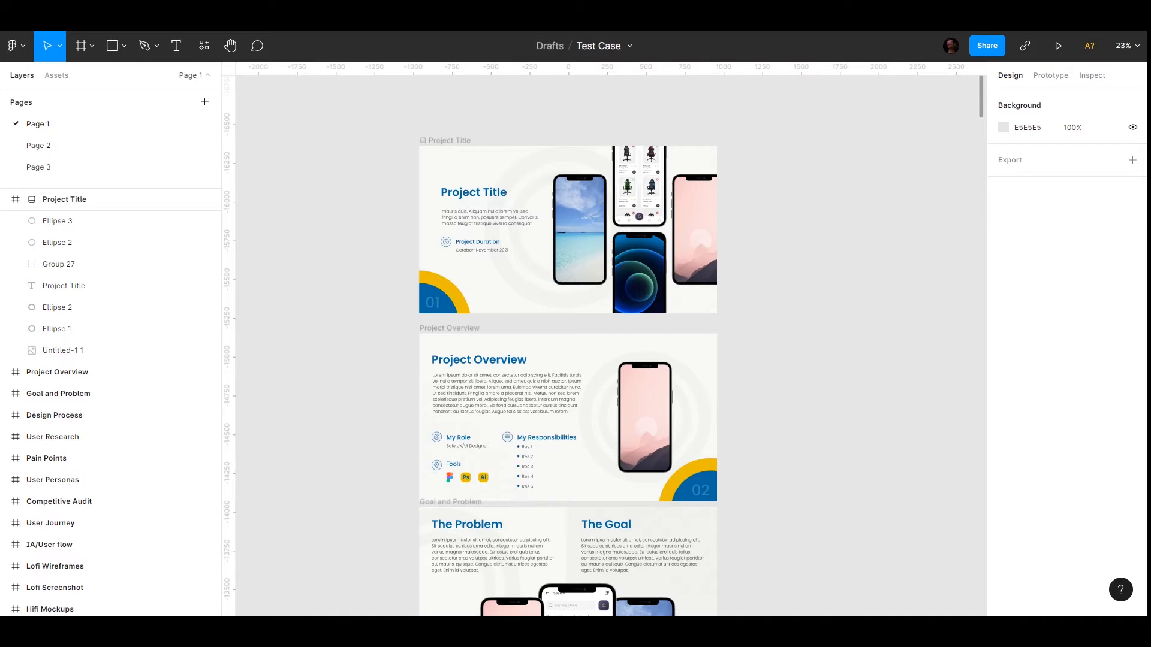
key("ctrl+z")
key("c")
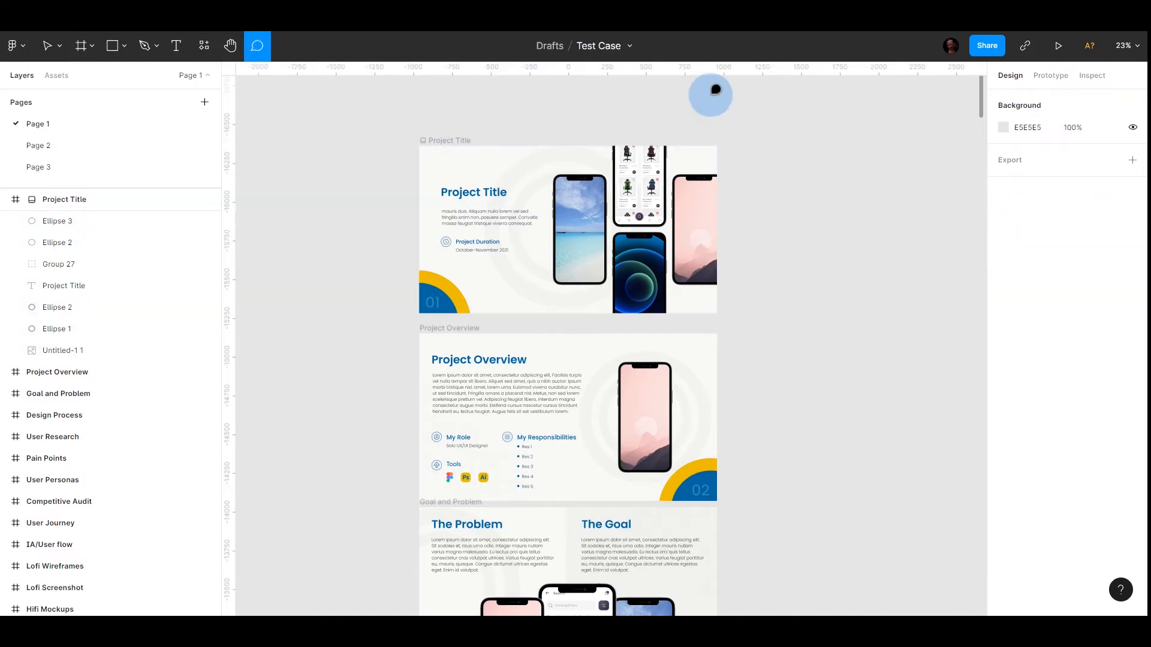
left_click(47, 45)
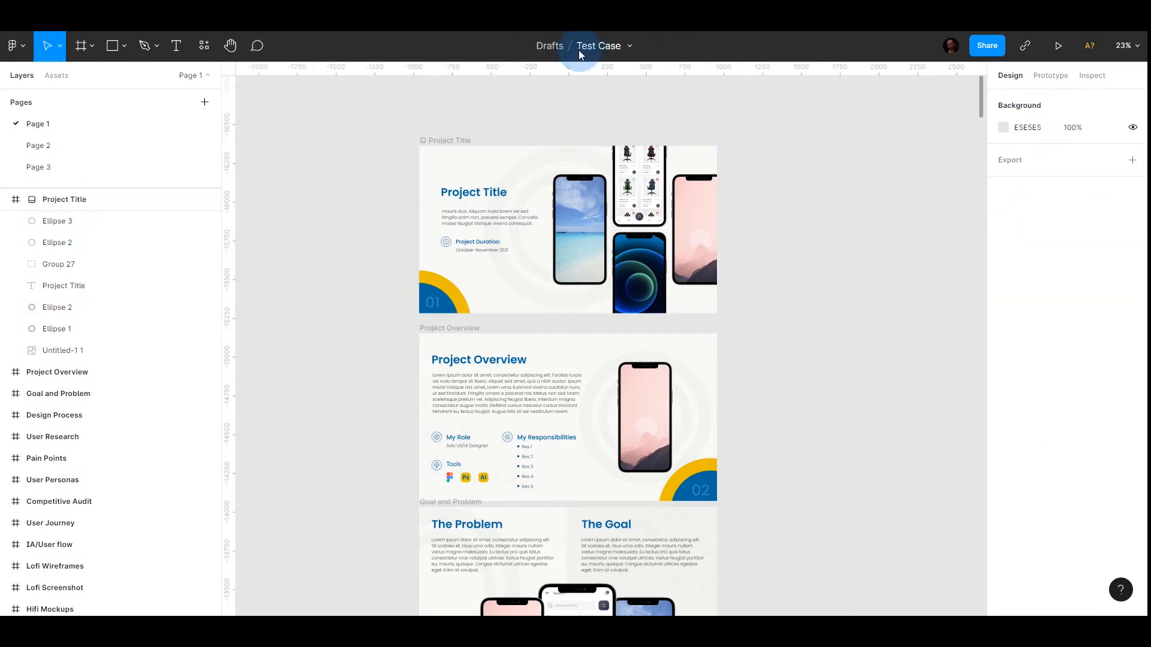
left_click(882, 133)
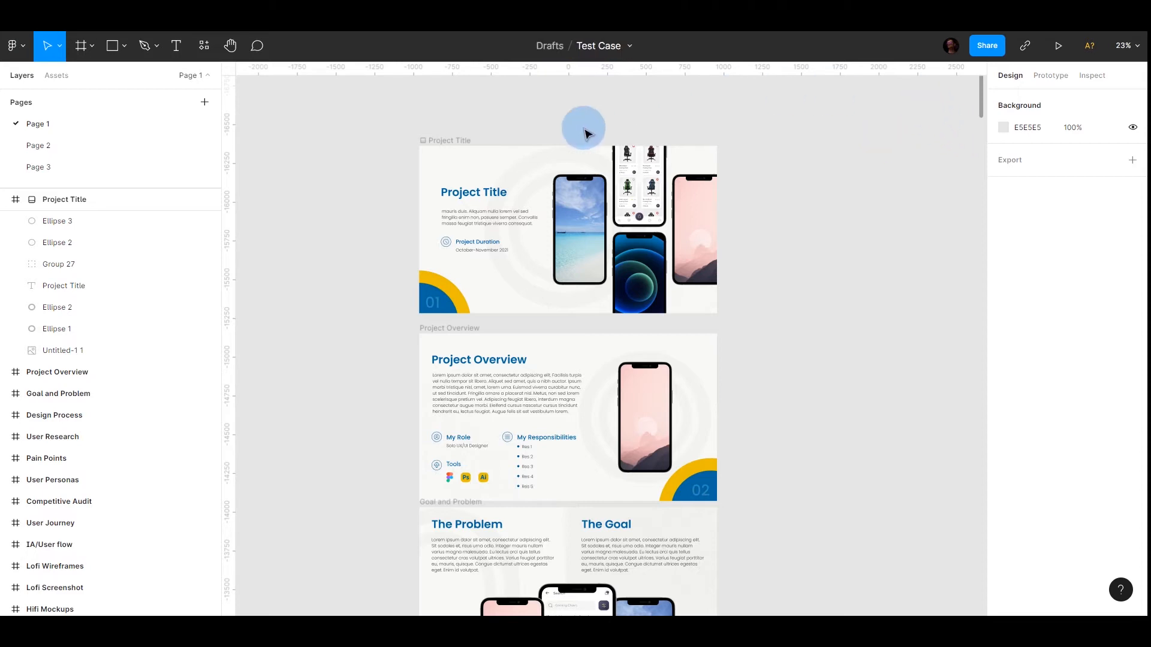
Step: Select the Project Title frame and view its prototype settings and its inspect details down to the code
left_click(442, 141)
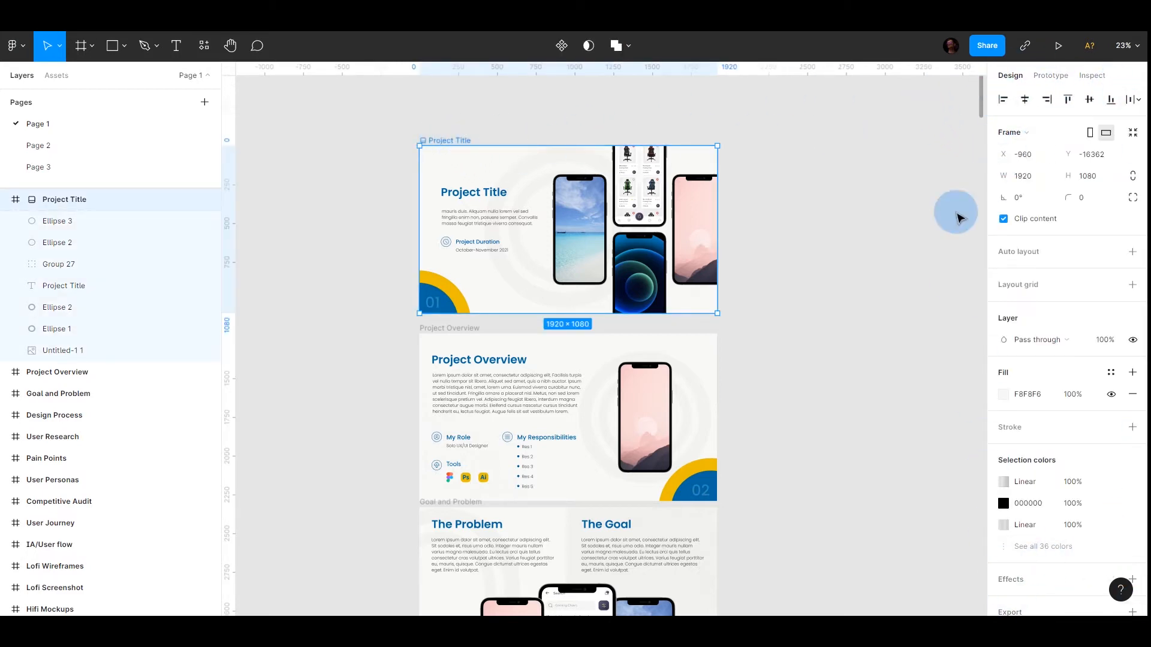
left_click(1051, 74)
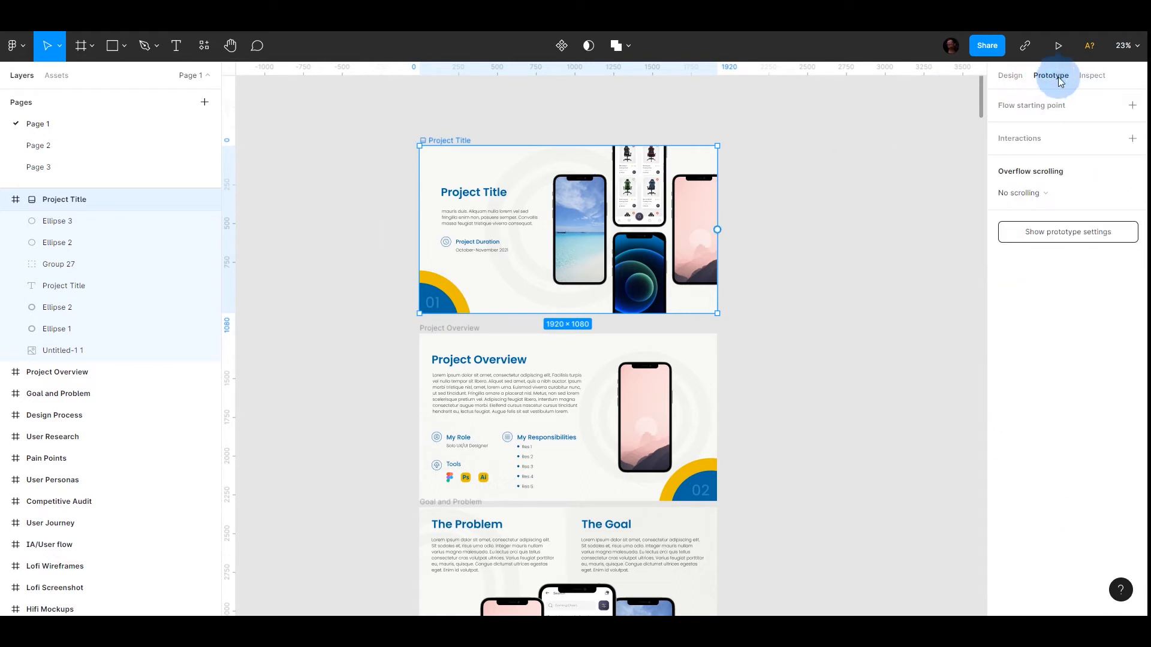
left_click(1105, 76)
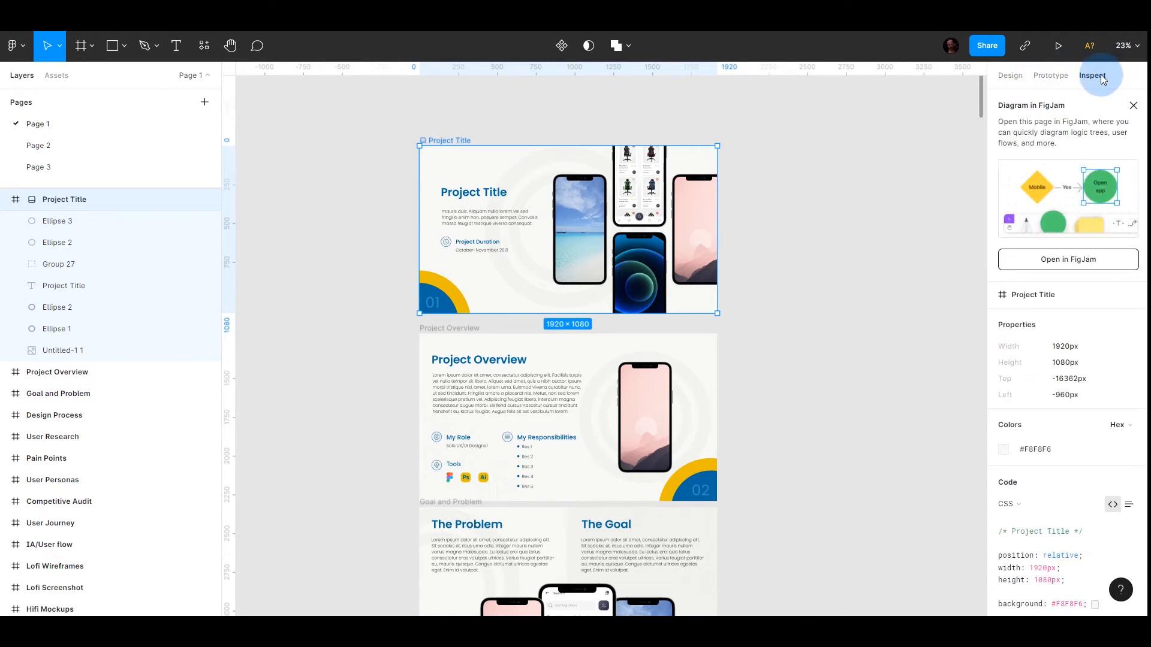
scroll(1062, 297, "down", 1)
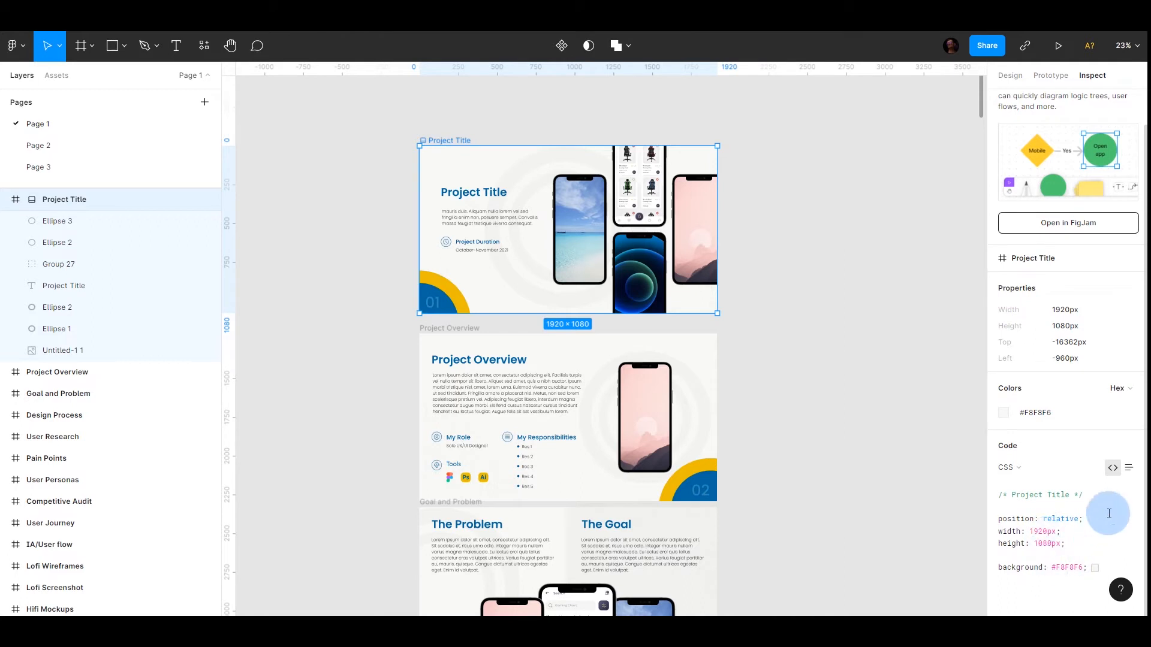
Step: Compare the code and list views of the Project Title frame's properties, and open the color format choices
left_click(1130, 471)
left_click(1114, 473)
left_click(1131, 473)
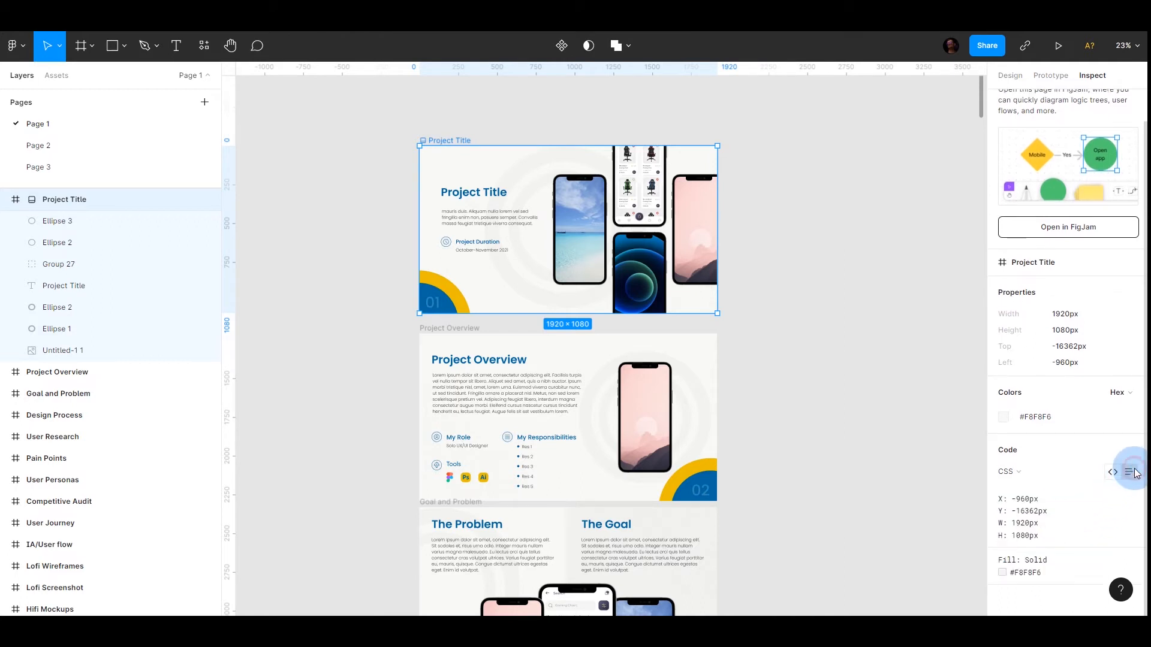
left_click(1113, 472)
left_click(1128, 392)
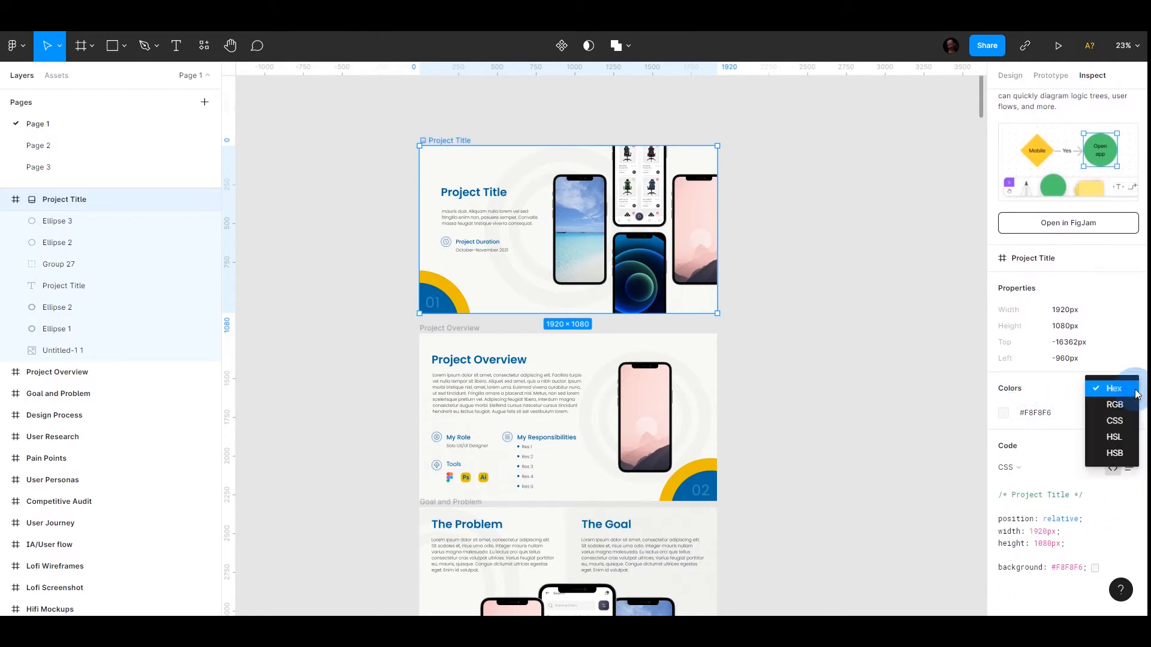
Step: Return to the Project Title frame's design properties and view the tidy up and spacing distribution options
left_click(1014, 75)
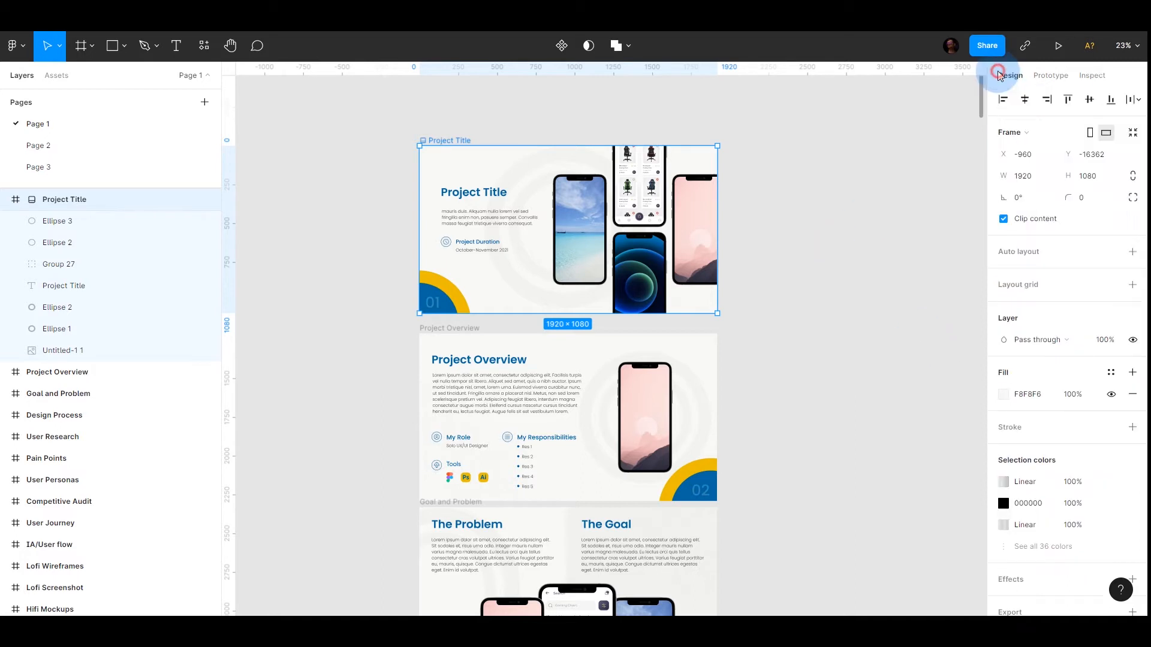
left_click(1137, 102)
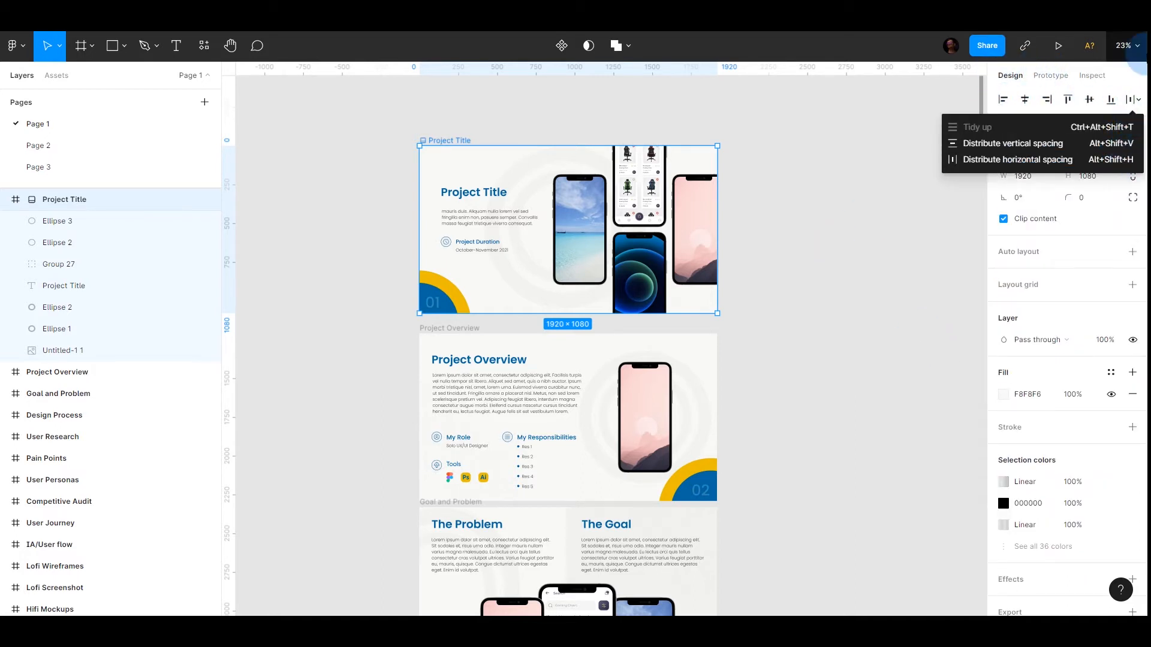
left_click(1135, 104)
Step: Try the Project Title frame in portrait orientation and at another position, and restore its original landscape layout
left_click(1090, 132)
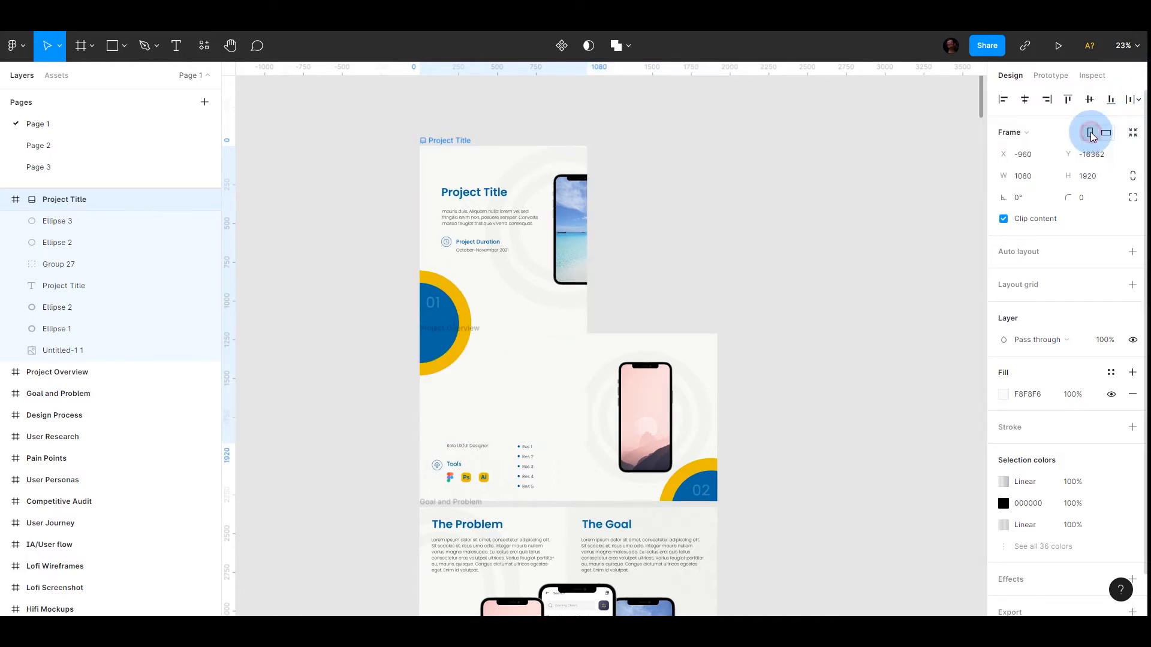
left_click_drag(448, 140, 415, 146)
left_click(1104, 132)
key("ctrl+z")
key("ctrl+z")
key("ctrl+z")
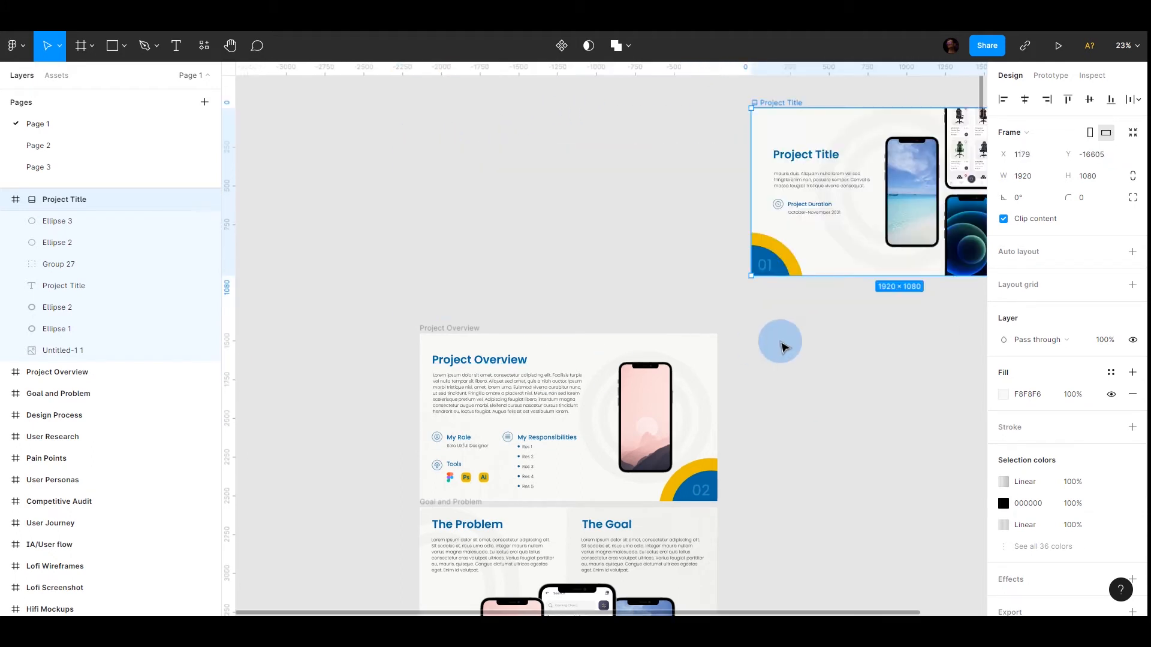
key("ctrl+shift+z")
Step: Try resizing the Project Title frame to fit its contents and undo the resize
left_click(1132, 136)
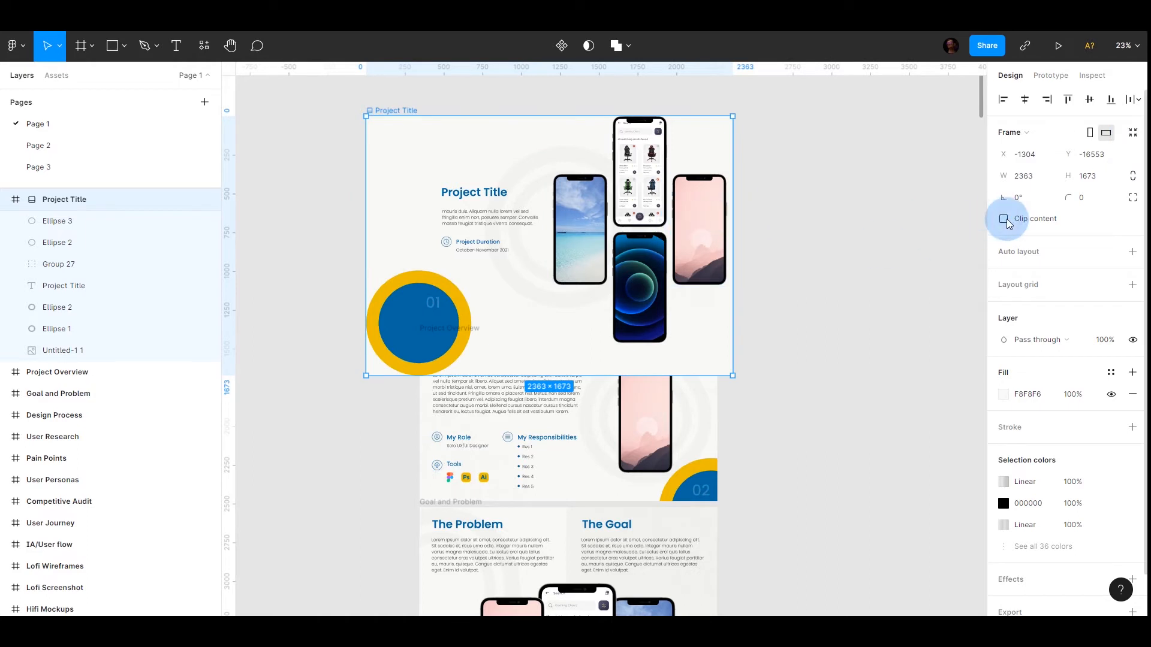
left_click(1135, 135)
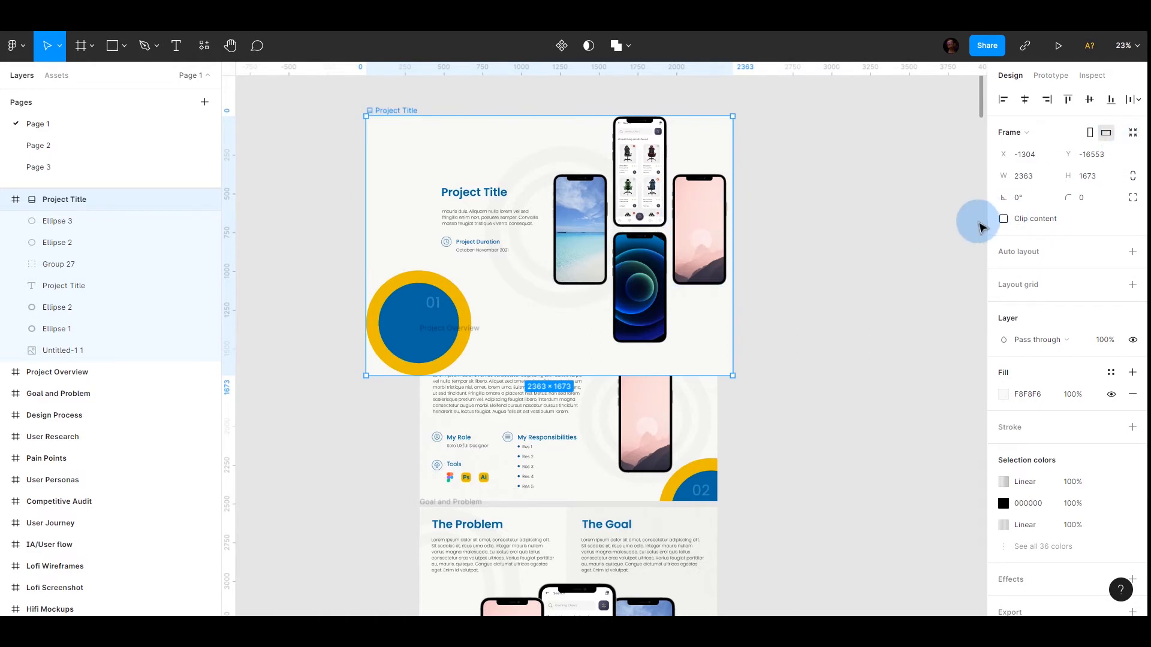
left_click(823, 232)
key("ctrl+z")
Step: Toggle content clipping on the Project Title frame off and on several times, ending with it enabled
left_click(1005, 218)
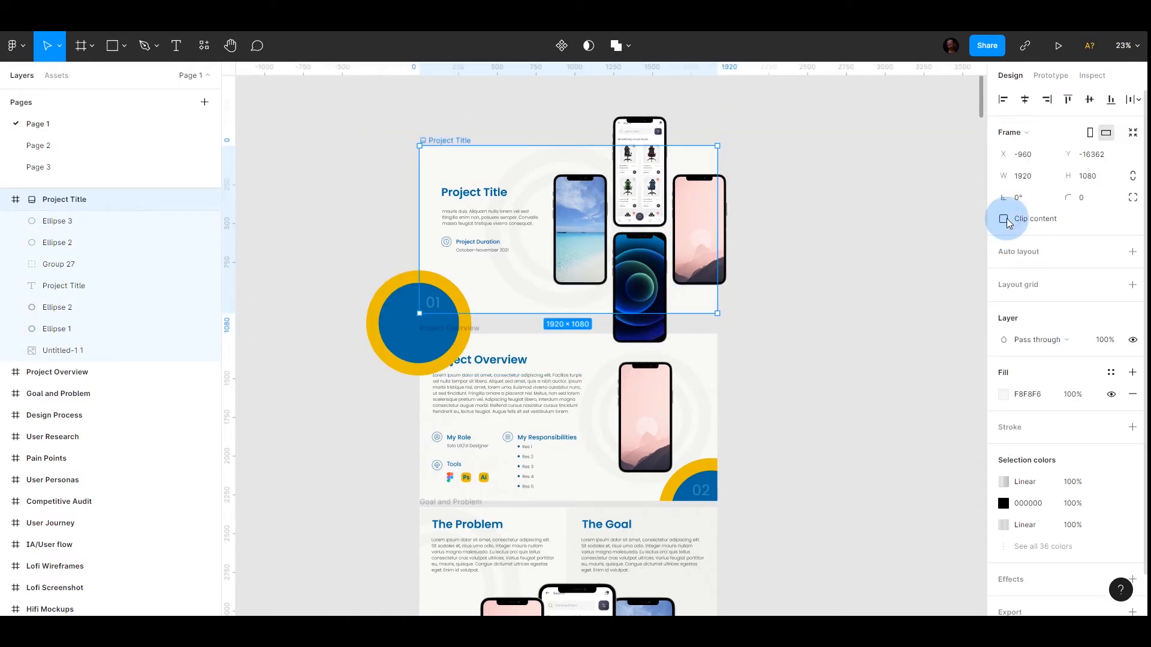
left_click(1004, 219)
left_click(1005, 219)
left_click(1005, 219)
left_click(1004, 219)
left_click(1004, 219)
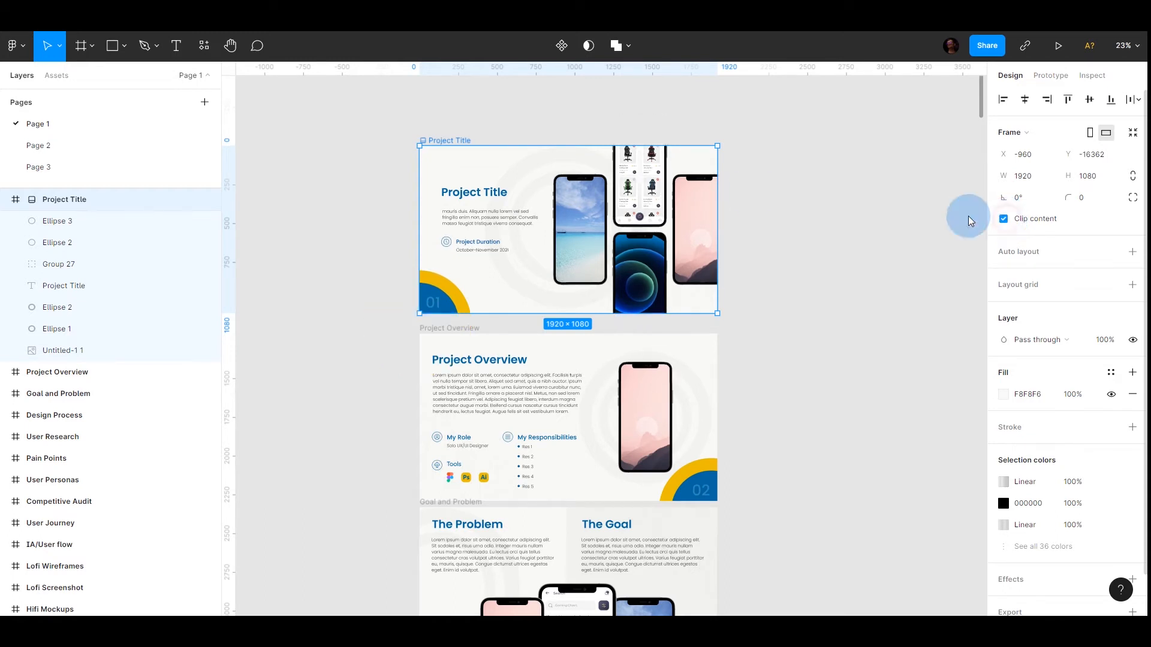
left_click(1004, 219)
left_click(1004, 219)
Step: Try a width of 1000 for the Project Title frame and undo the change
left_click(1018, 177)
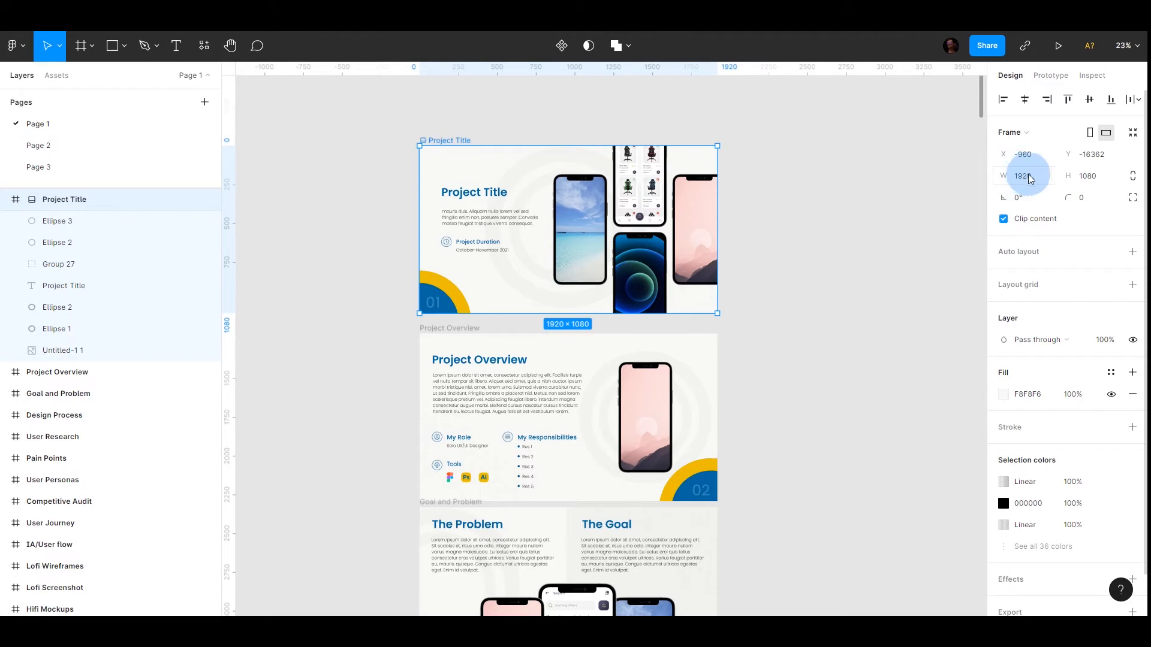
type("100")
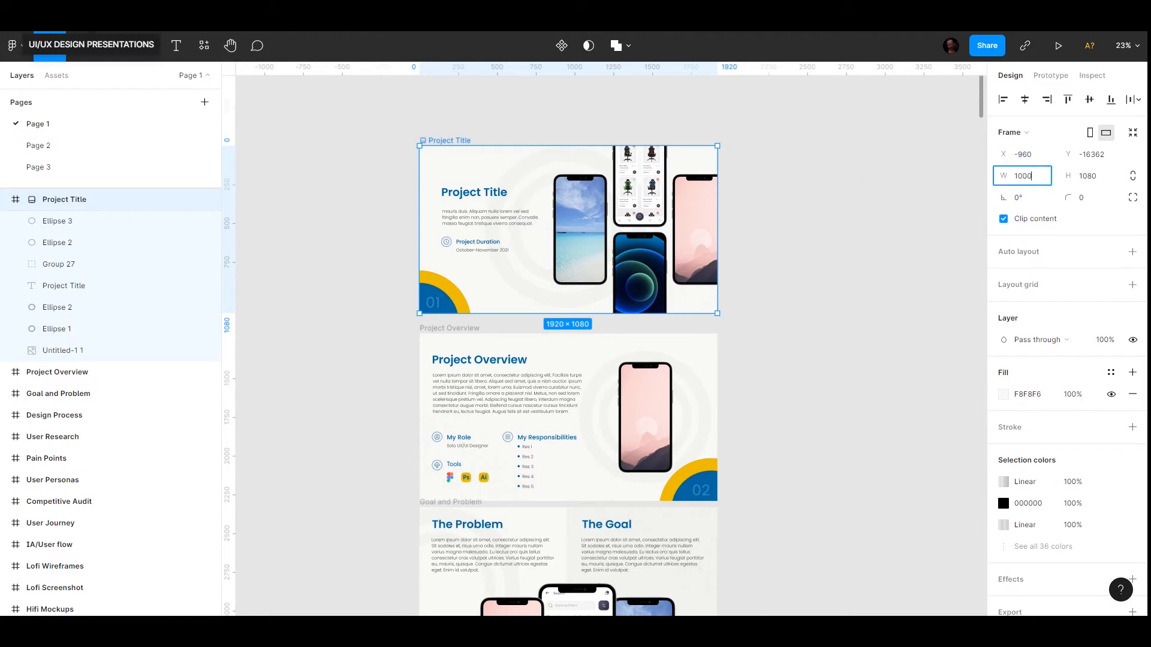
type("0")
key("Return")
key("ctrl+z")
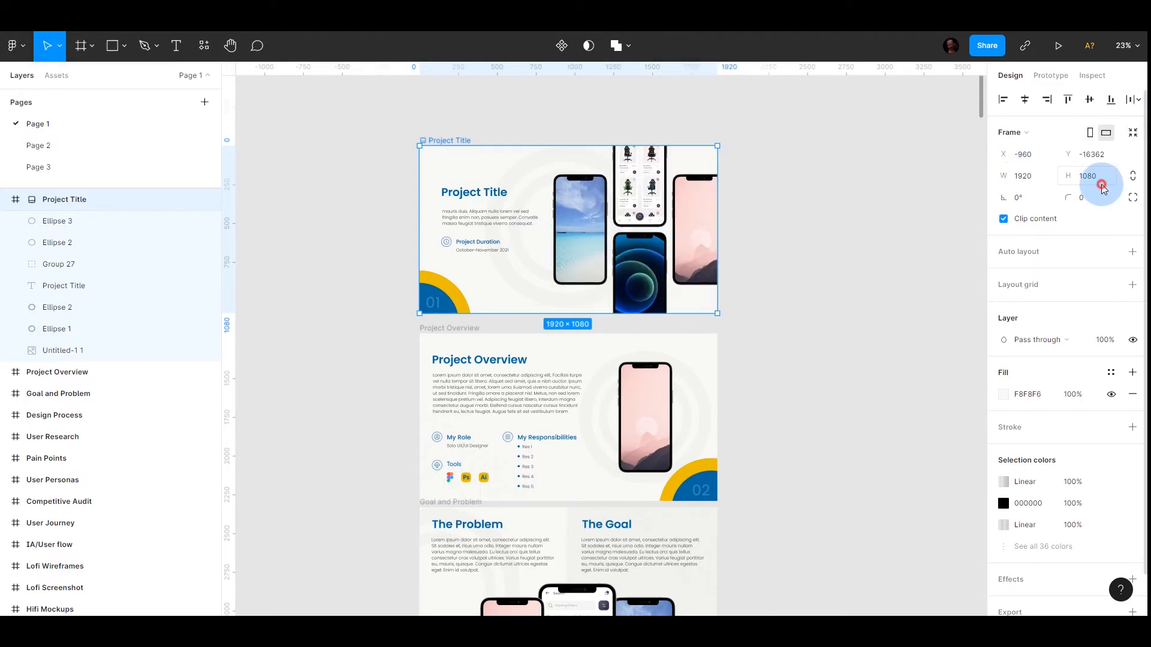
Step: Try a height of 500 for the Project Title frame and undo the change
left_click(1098, 177)
type("500")
key("Return")
key("ctrl+z")
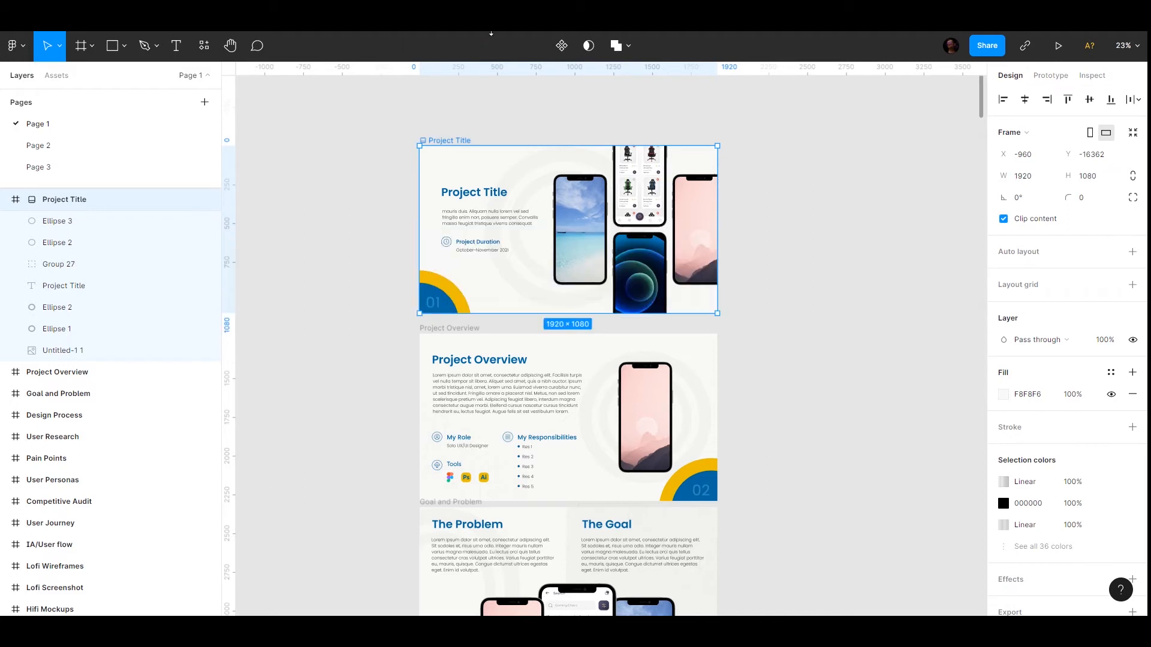
Step: Examine the Project Title frame's single corner radius and its independent radius values for each corner
left_click(1109, 198)
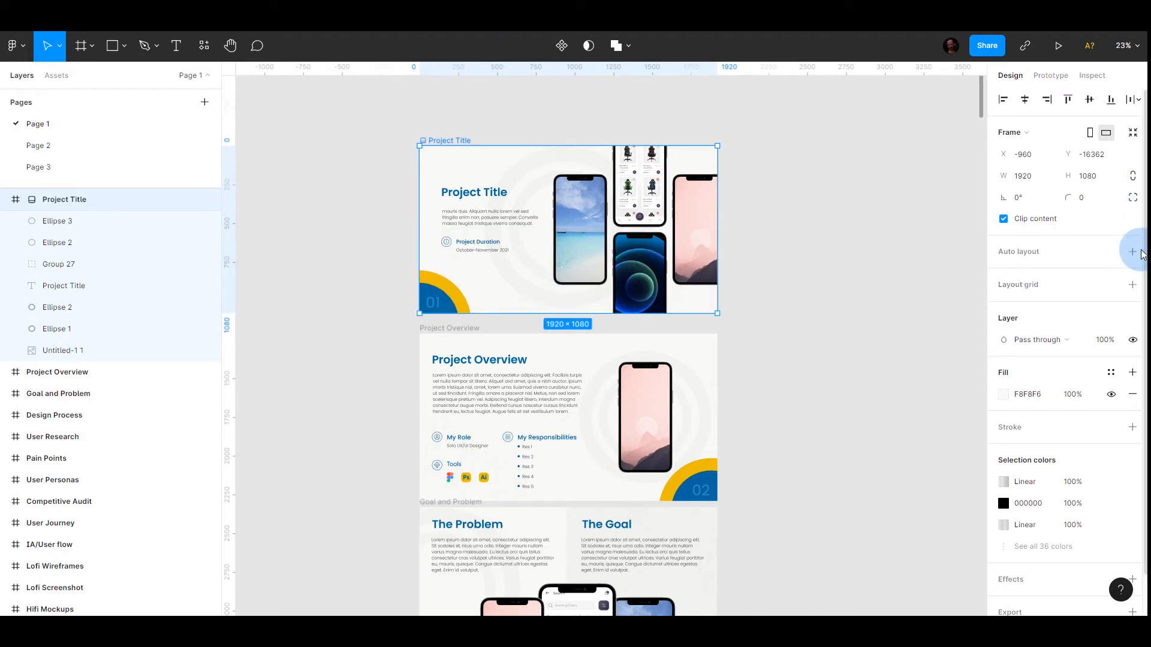
left_click(1133, 197)
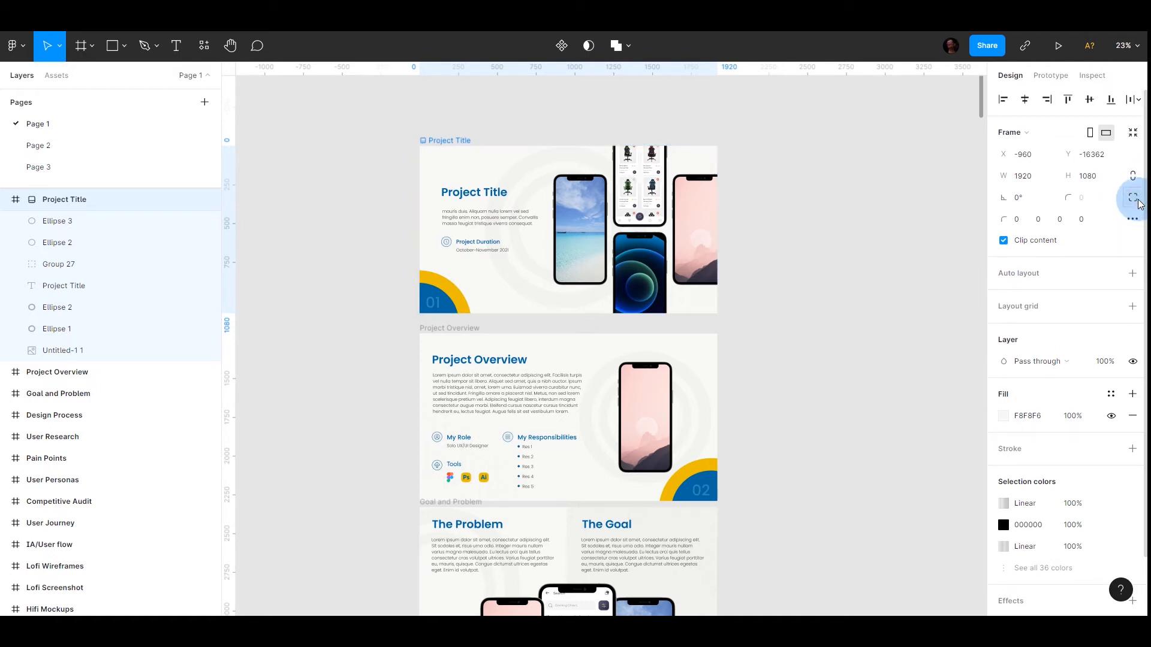
left_click(1020, 222)
left_click(1041, 221)
left_click(1060, 222)
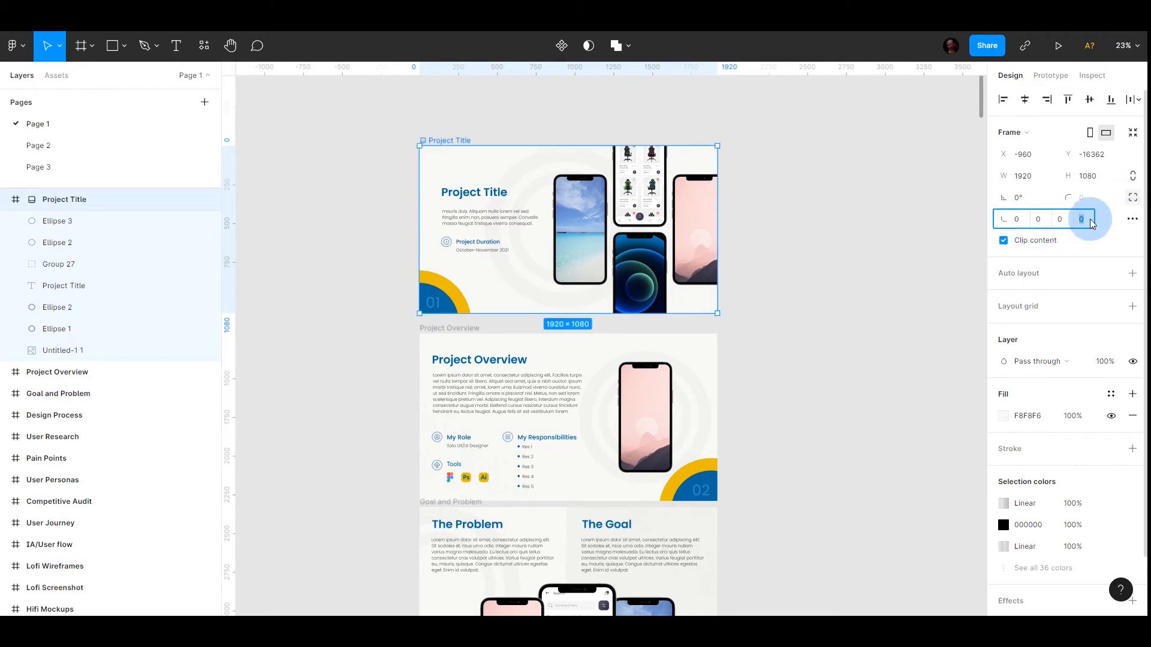
left_click(1133, 197)
left_click(1089, 201)
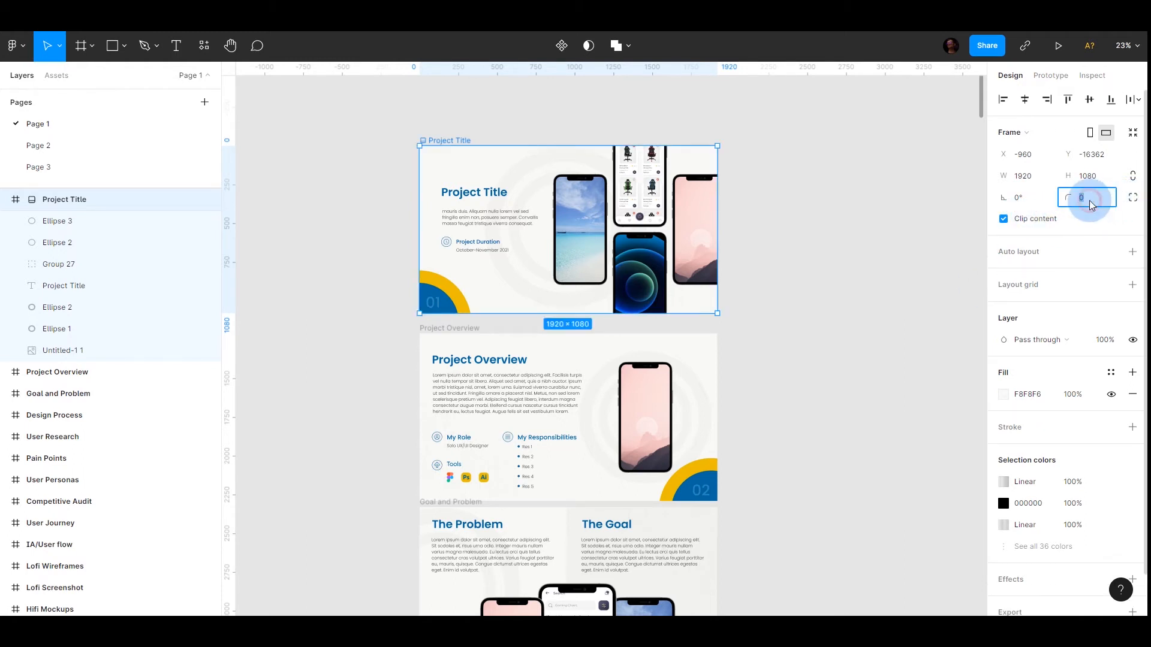
left_click(1131, 201)
left_click(1131, 199)
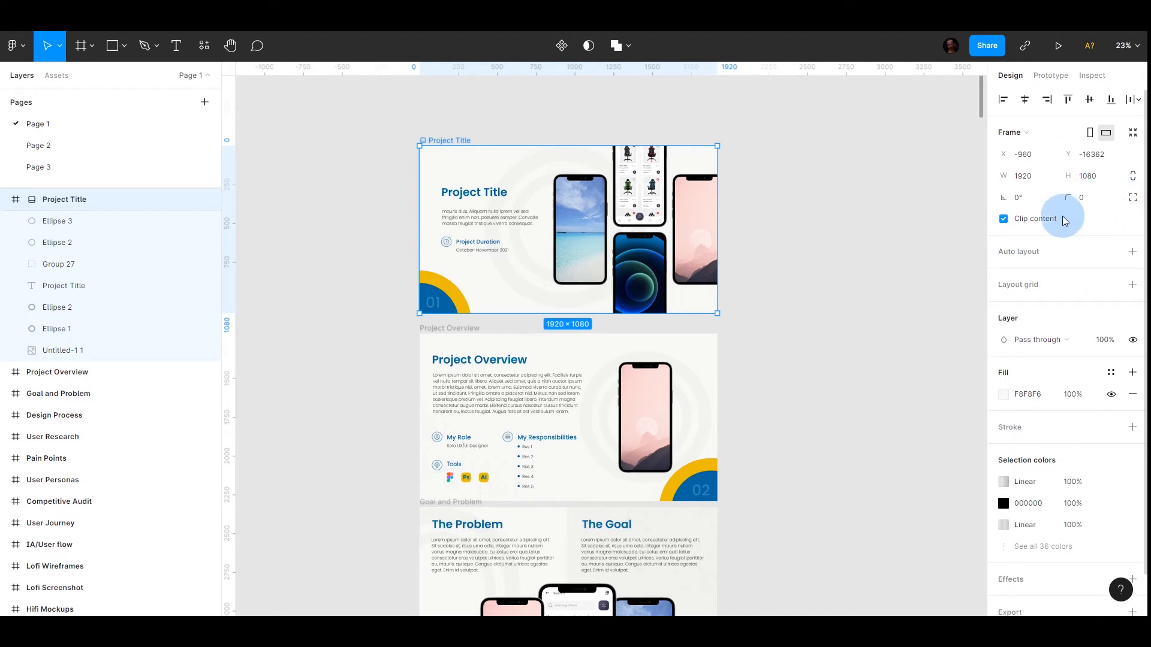
Step: Check the auto layout and layout grid style options for the Project Title frame
left_click(1132, 252)
left_click(1132, 274)
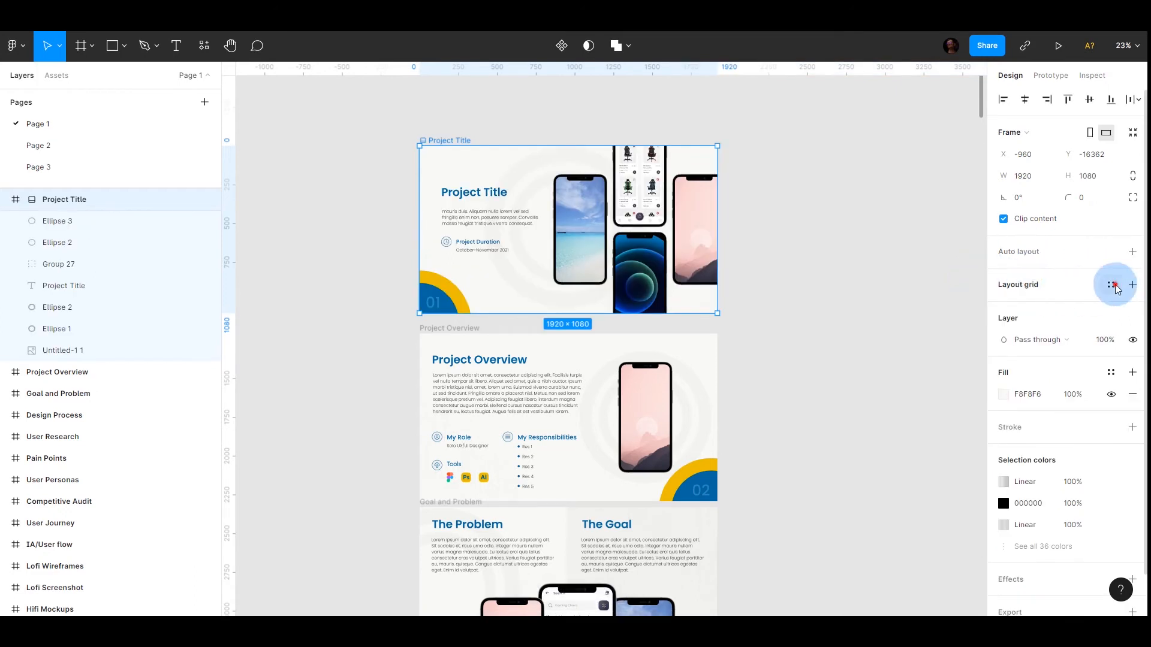
left_click(1113, 286)
left_click(1115, 286)
Step: Try a layout grid on the Project Title frame as a uniform grid, columns and rows, and remove it
left_click(1132, 285)
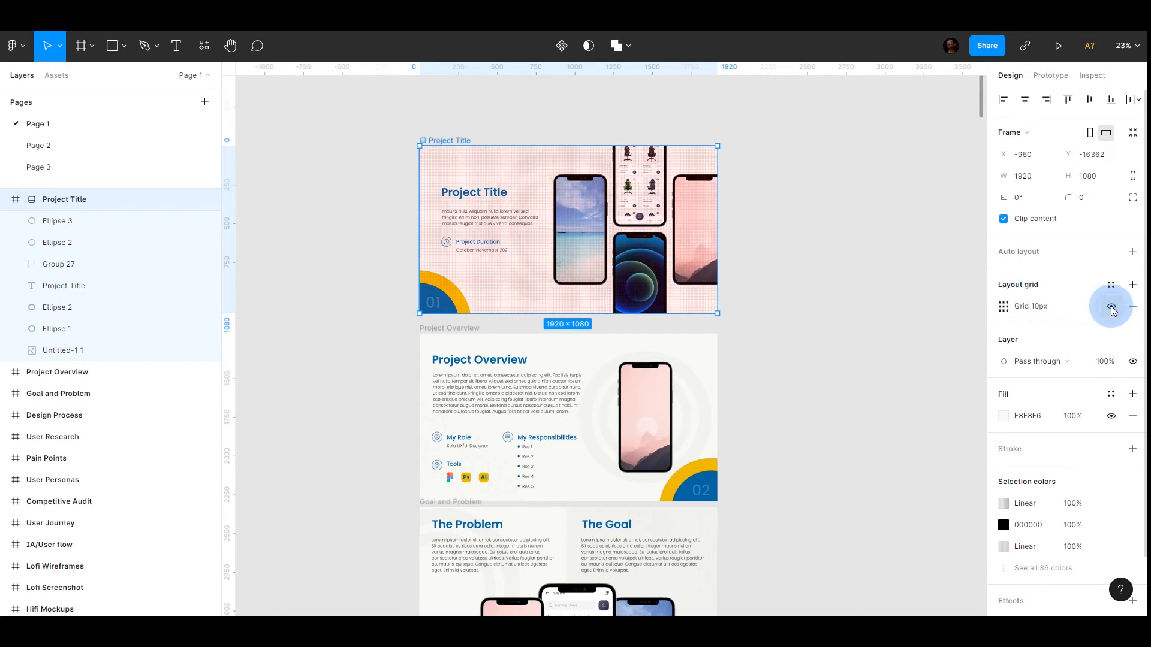
left_click(1003, 305)
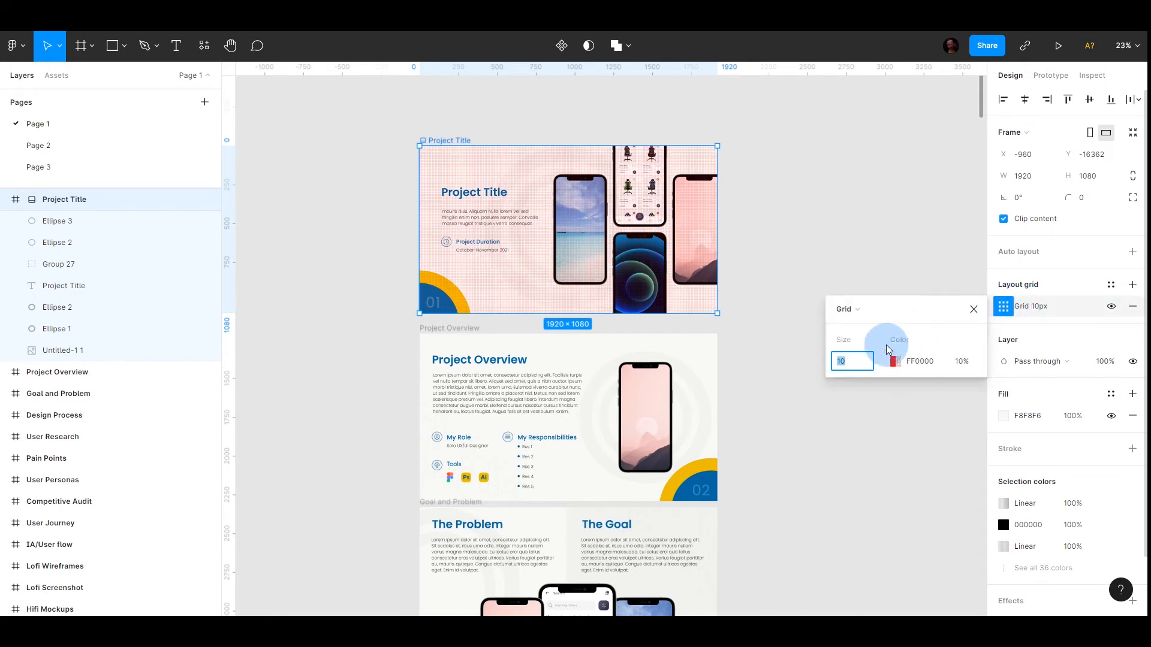
left_click(851, 311)
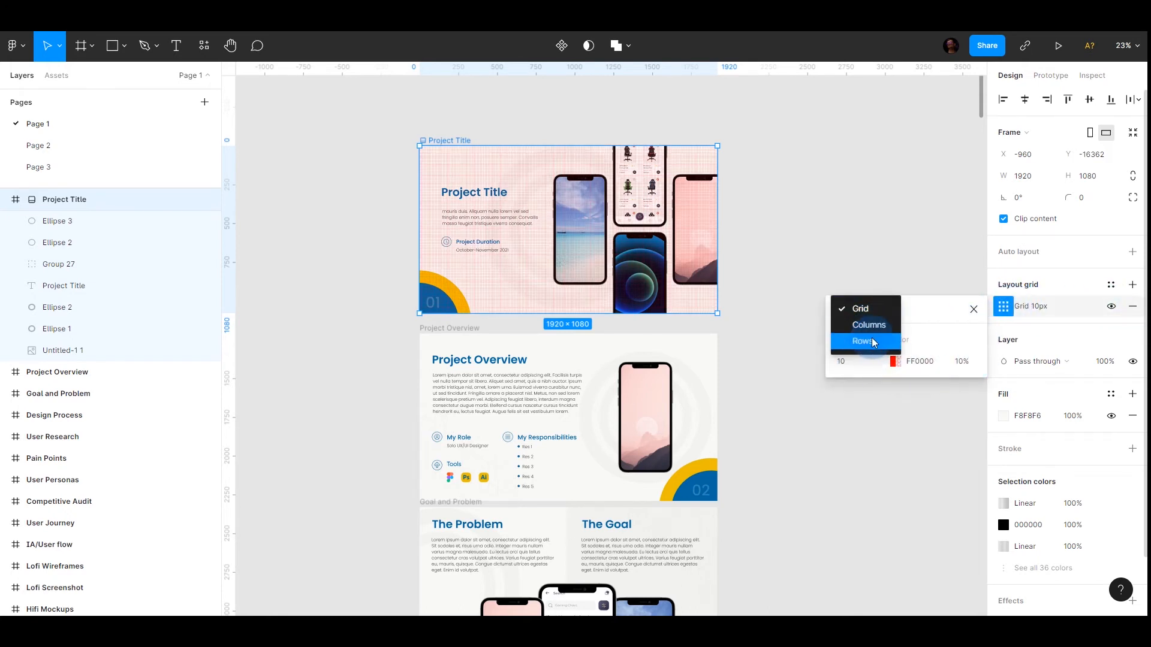
left_click(869, 323)
left_click(874, 322)
left_click(876, 324)
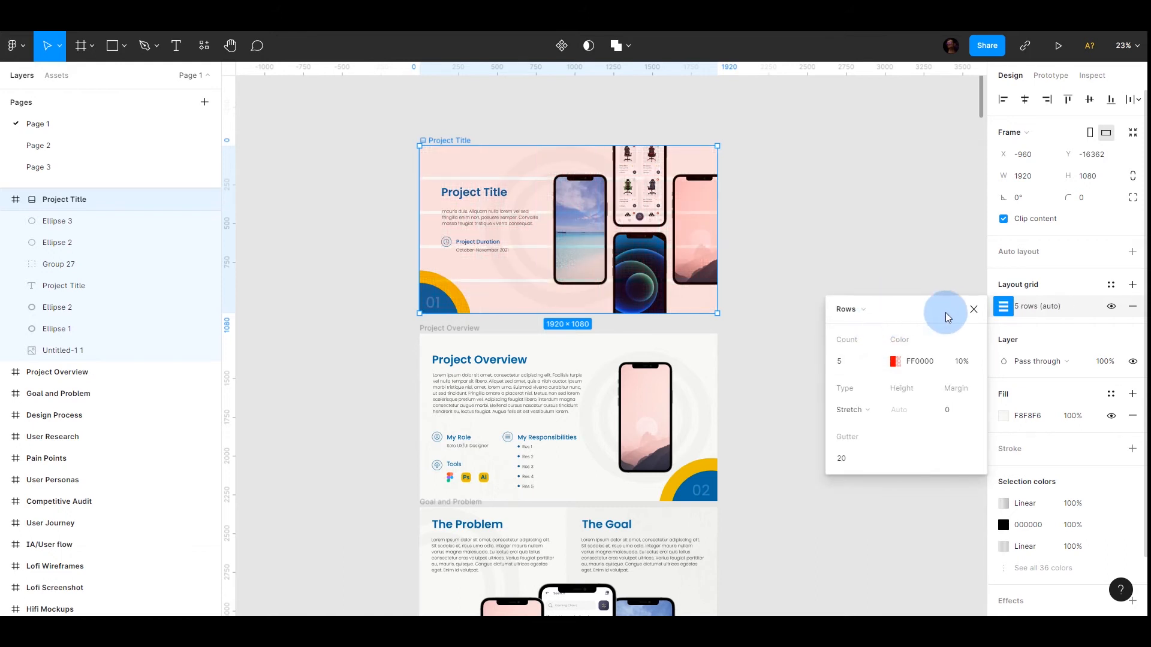
left_click(974, 309)
left_click(1133, 309)
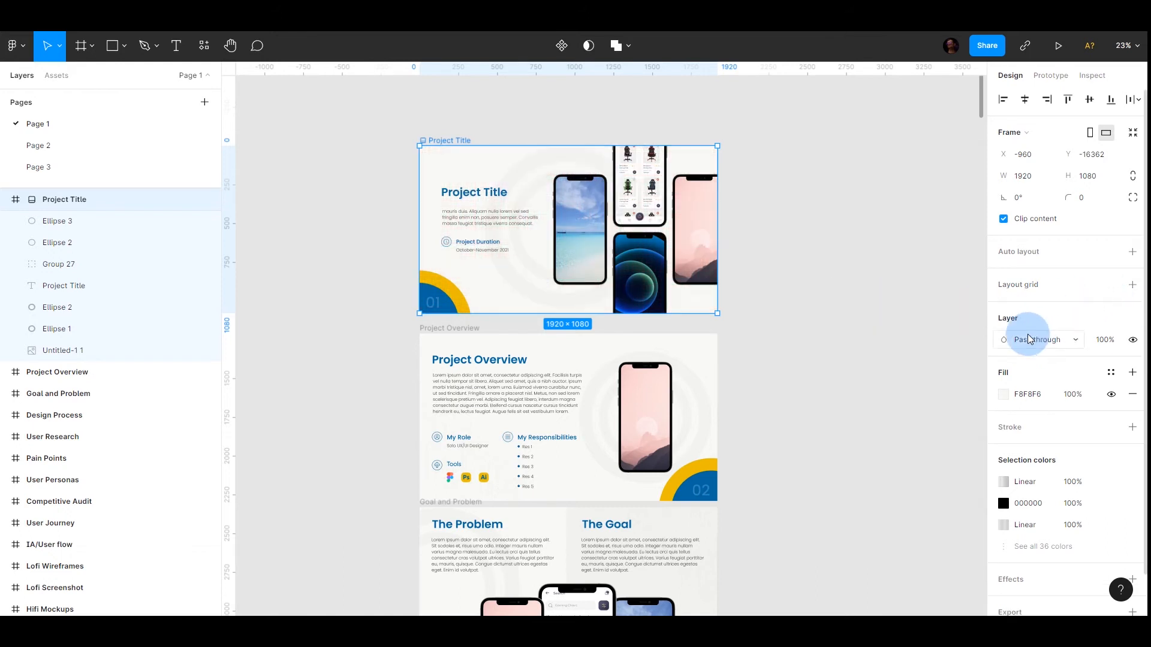
Step: Select the beach-wallpaper phone in the Project Title frame and set its layer blend mode to Multiply
left_click(1073, 338)
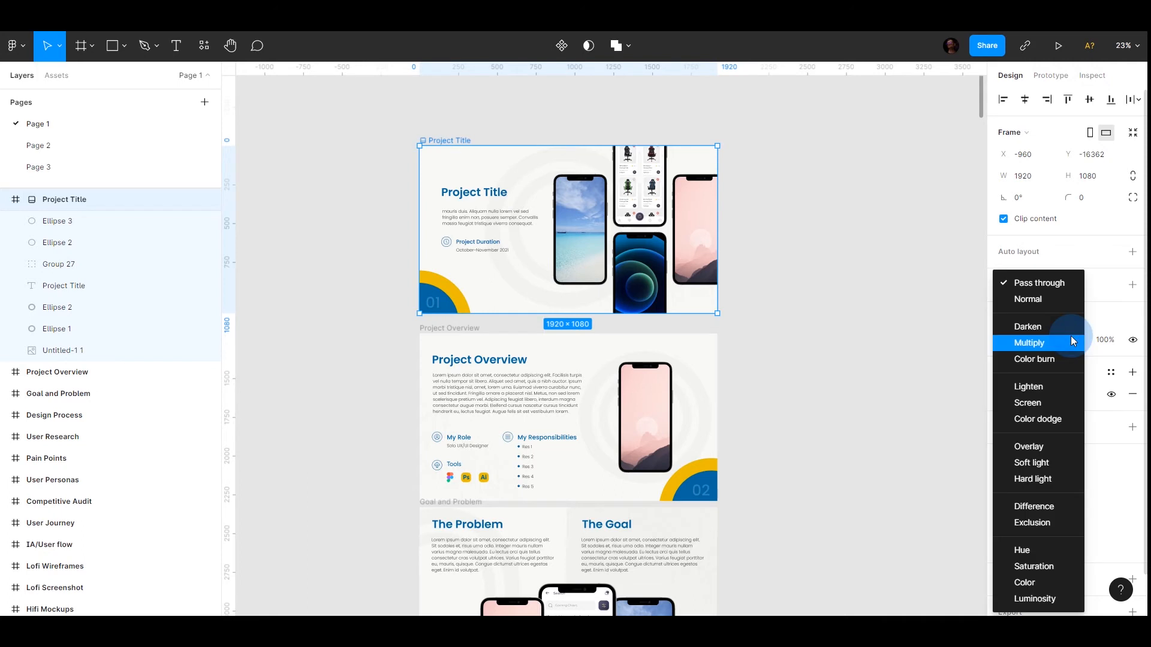
left_click(582, 228)
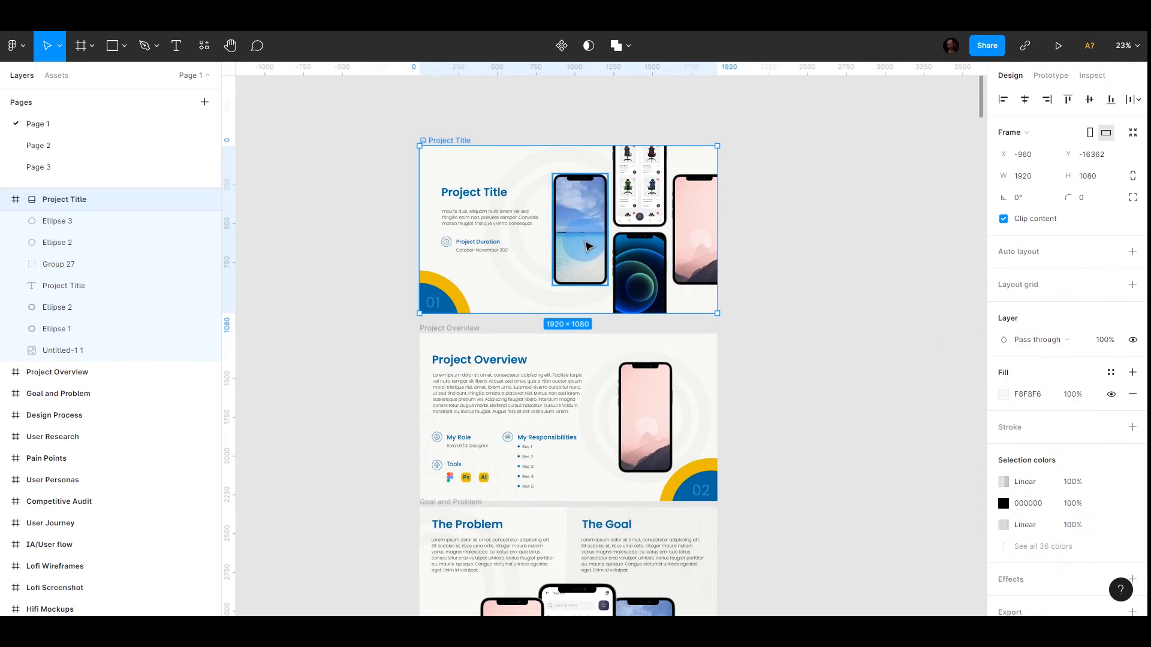
left_click(582, 228)
scroll(1059, 317, "down", 3)
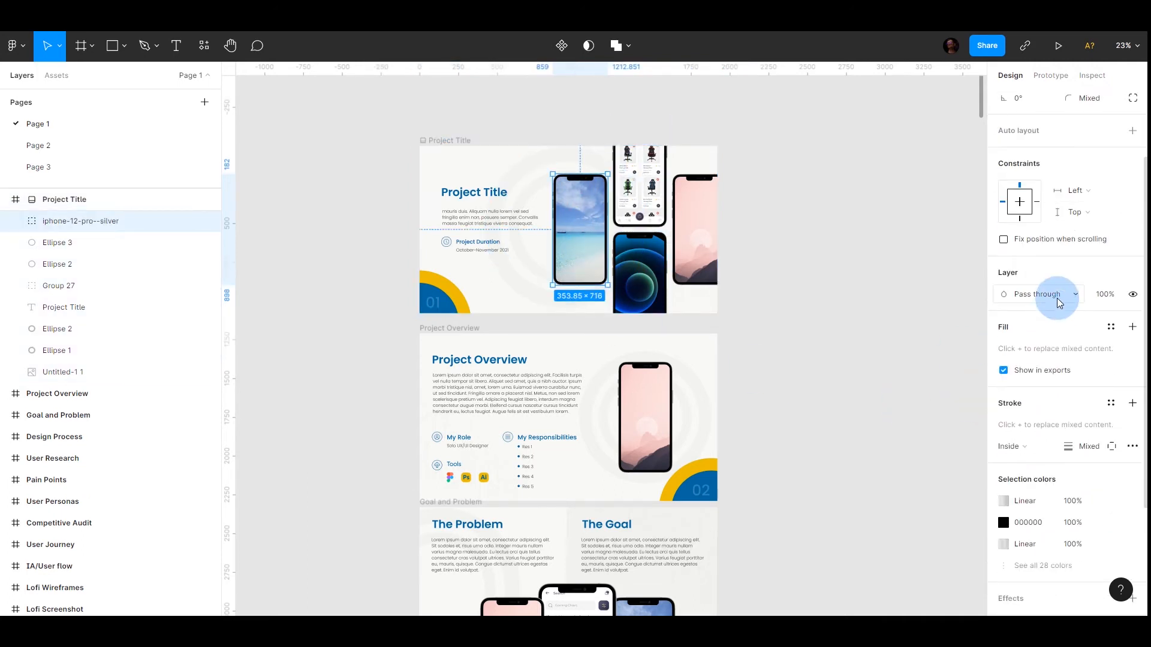
left_click(1056, 298)
left_click(1044, 339)
Step: Switch the beach-wallpaper phone's blend mode to Screen and finally to Overlay
left_click(1044, 303)
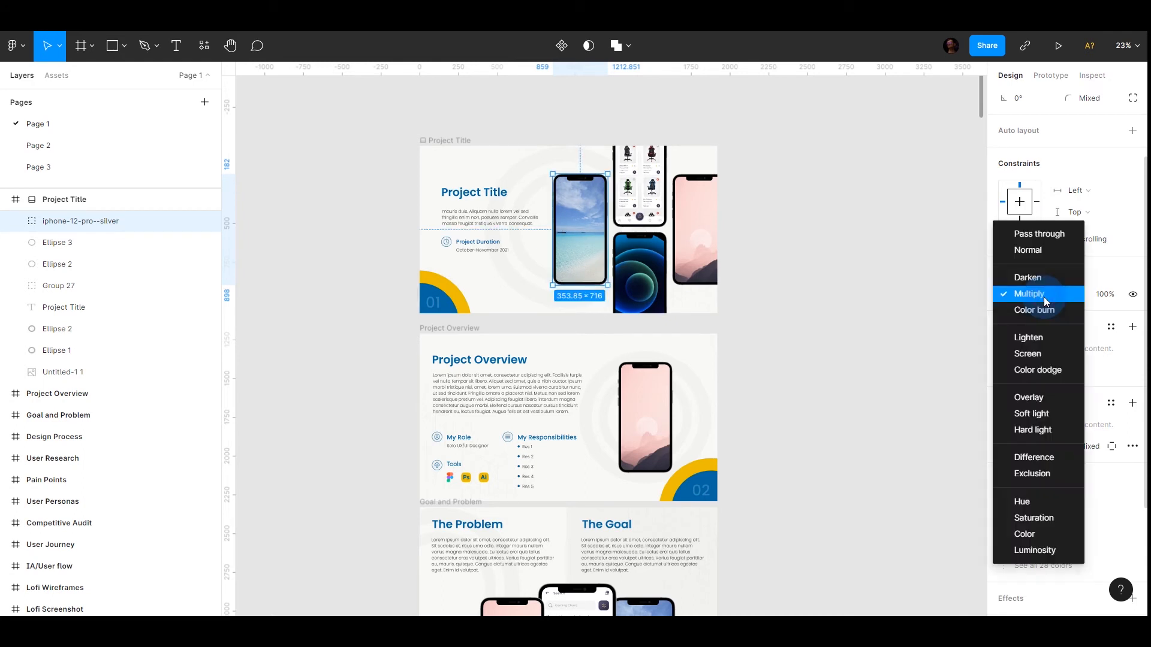
left_click(1043, 356)
left_click(1026, 294)
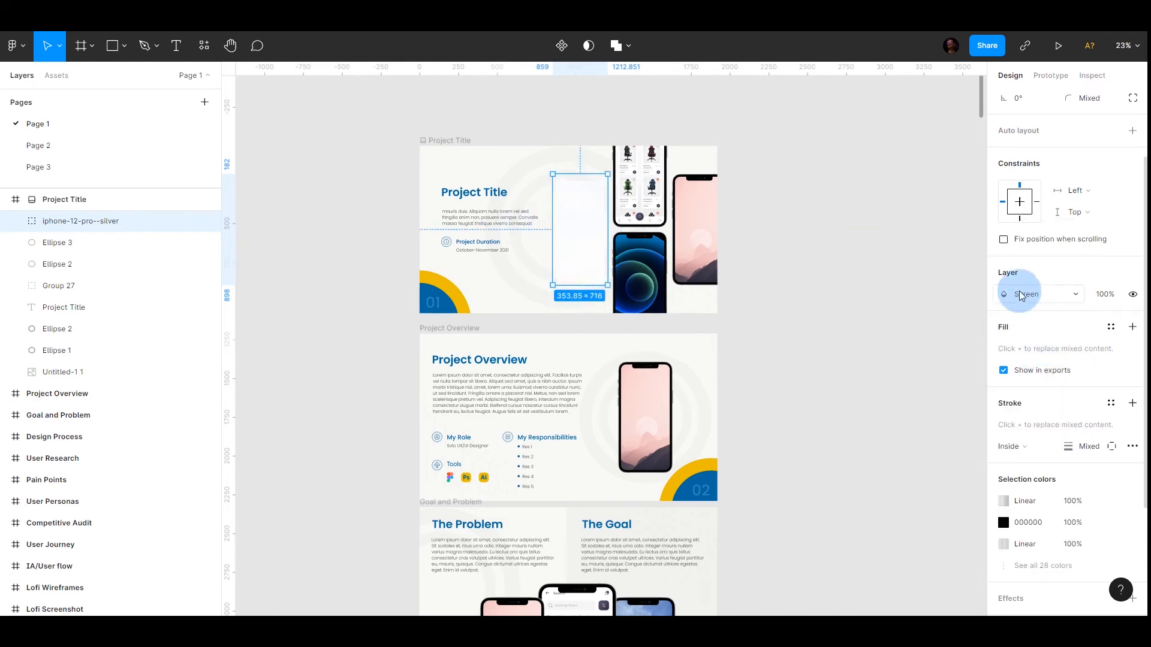
left_click(1027, 350)
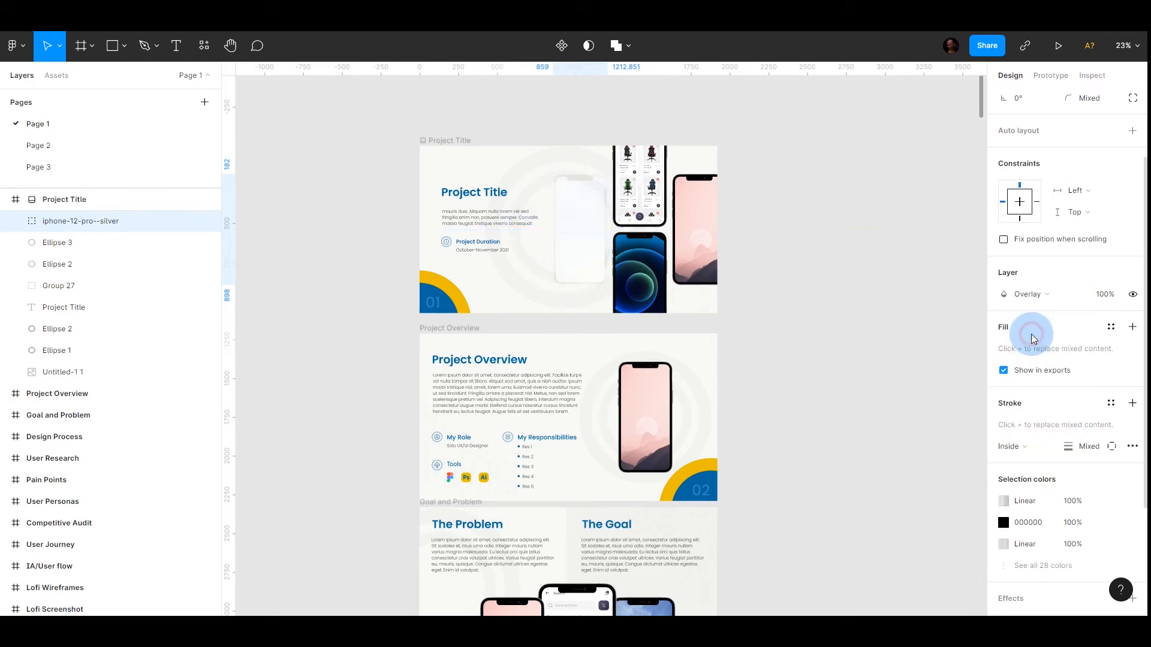
Step: Return the beach-wallpaper phone in the Project Title frame to its ordinary unblended look and deselect it
left_click(1046, 294)
left_click(1048, 147)
left_click(868, 229)
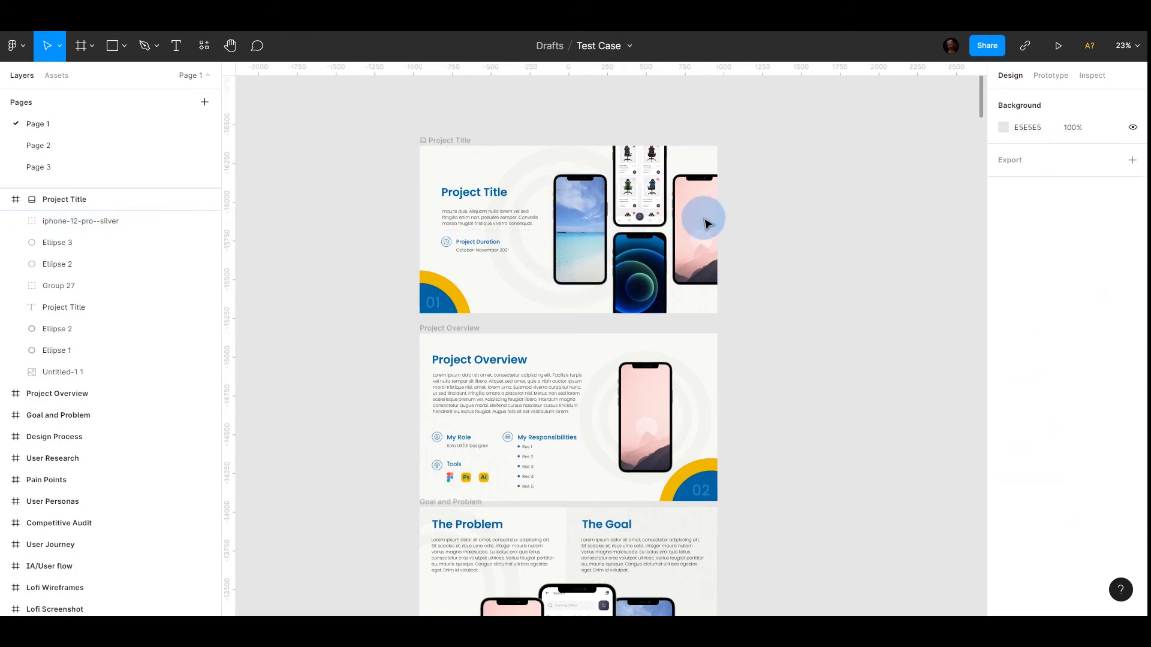
Step: Select the Project Title frame and toggle its fill off and back on
left_click(438, 141)
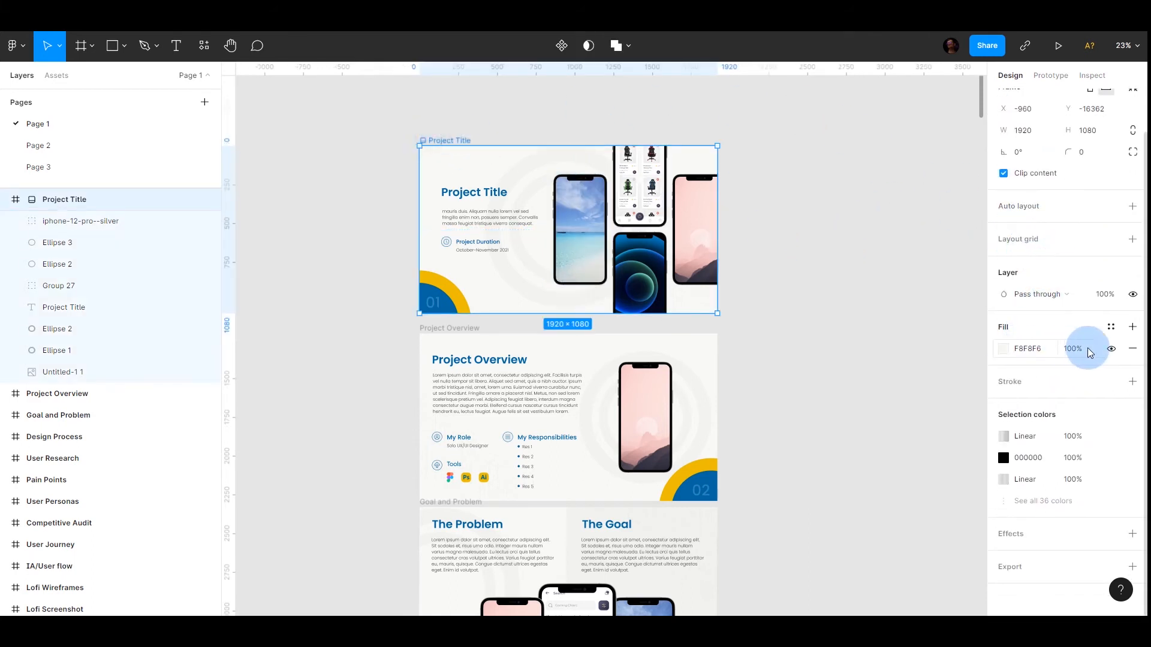
left_click(1111, 349)
left_click(1112, 349)
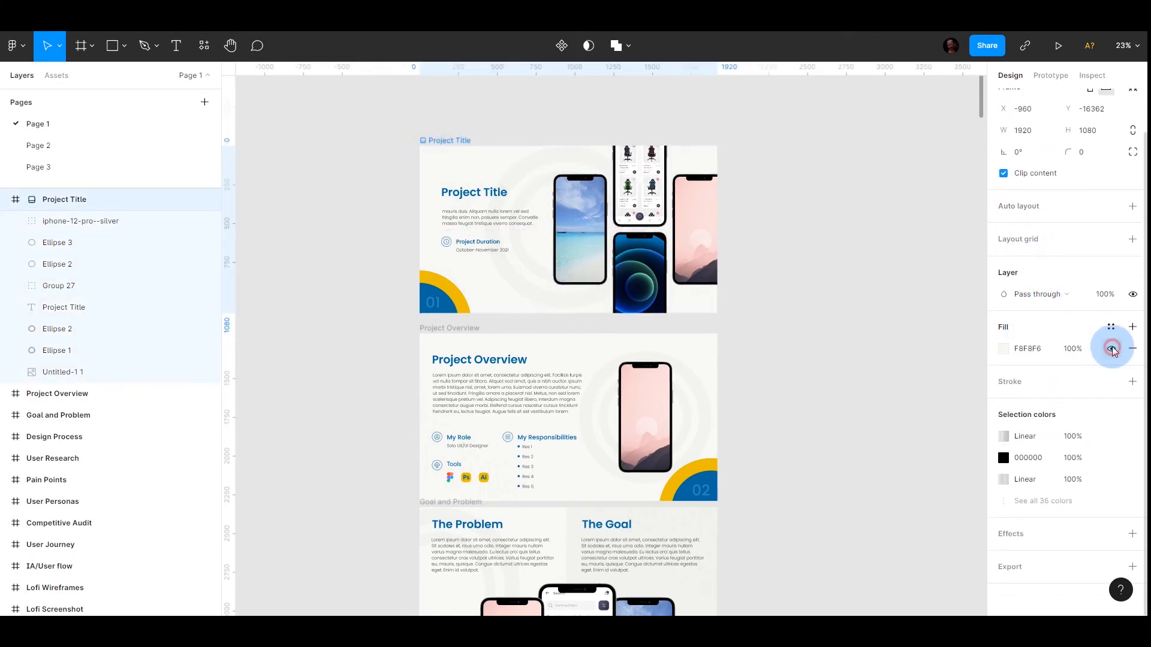
Step: Change the Project Title frame's solid fill to a bright red and deselect the frame
left_click(1003, 348)
left_click_drag(948, 405, 1015, 269)
left_click_drag(917, 459, 865, 459)
left_click(974, 266)
left_click(860, 256)
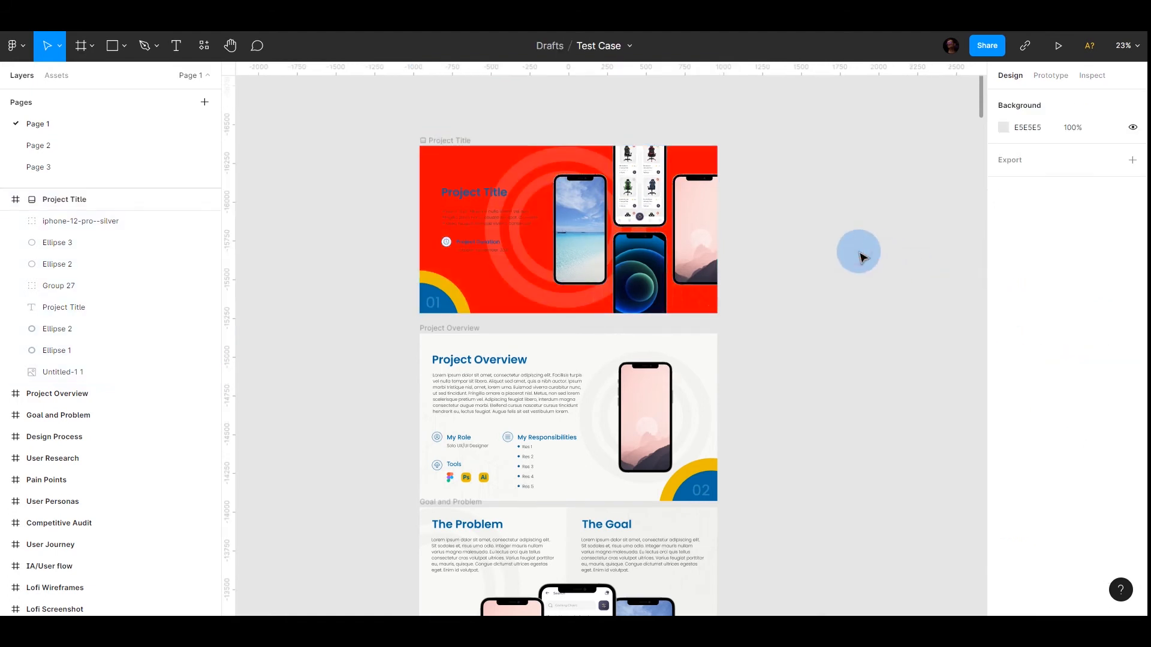
Step: Undo the red fill on the Project Title frame and toggle the original fill's visibility off and on
key("ctrl+z")
key("ctrl+z")
key("ctrl+z")
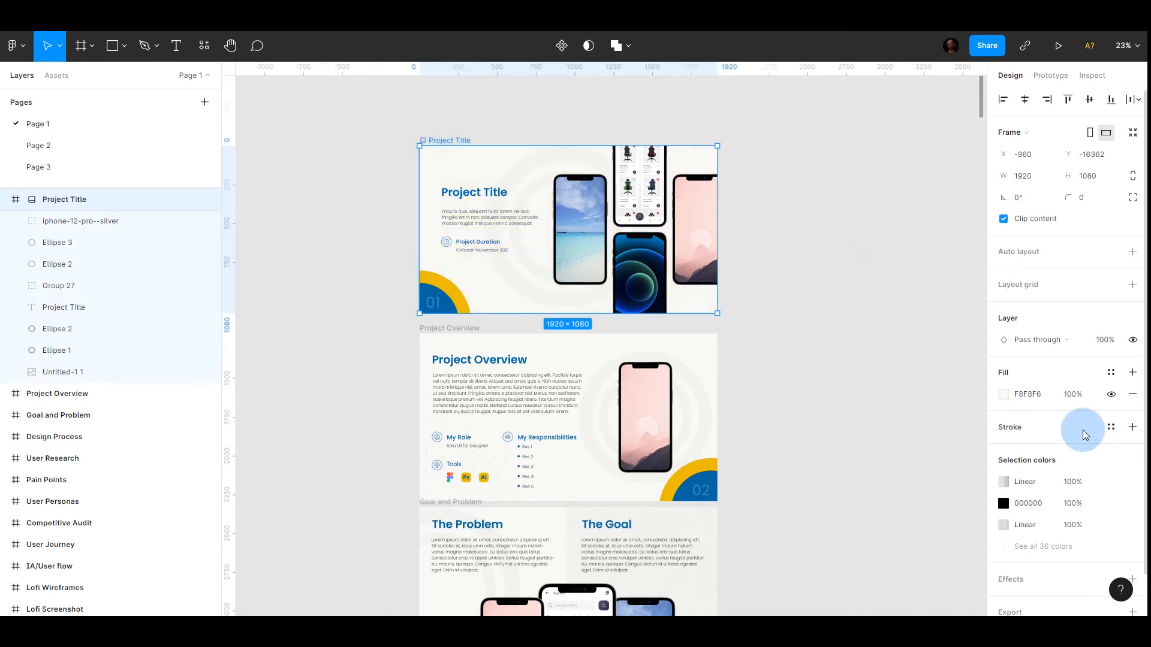
left_click(1114, 395)
left_click(1114, 395)
Step: Browse the color styles offered for the Project Title frame's stroke
scroll(1099, 391, "down", 2)
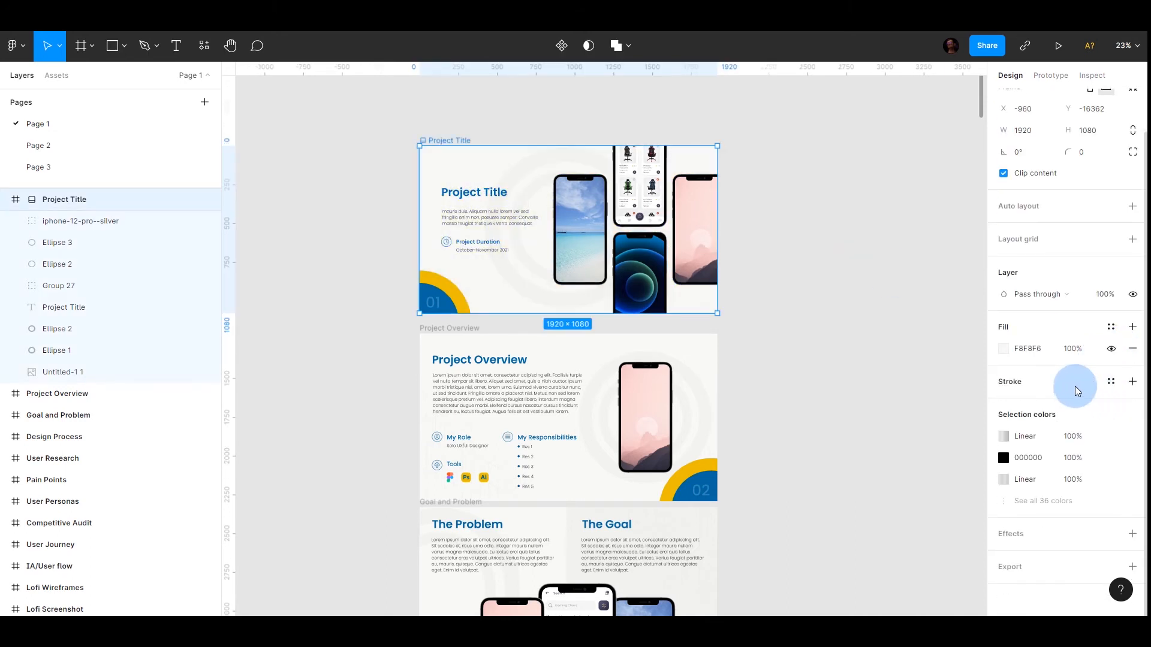
left_click(1114, 384)
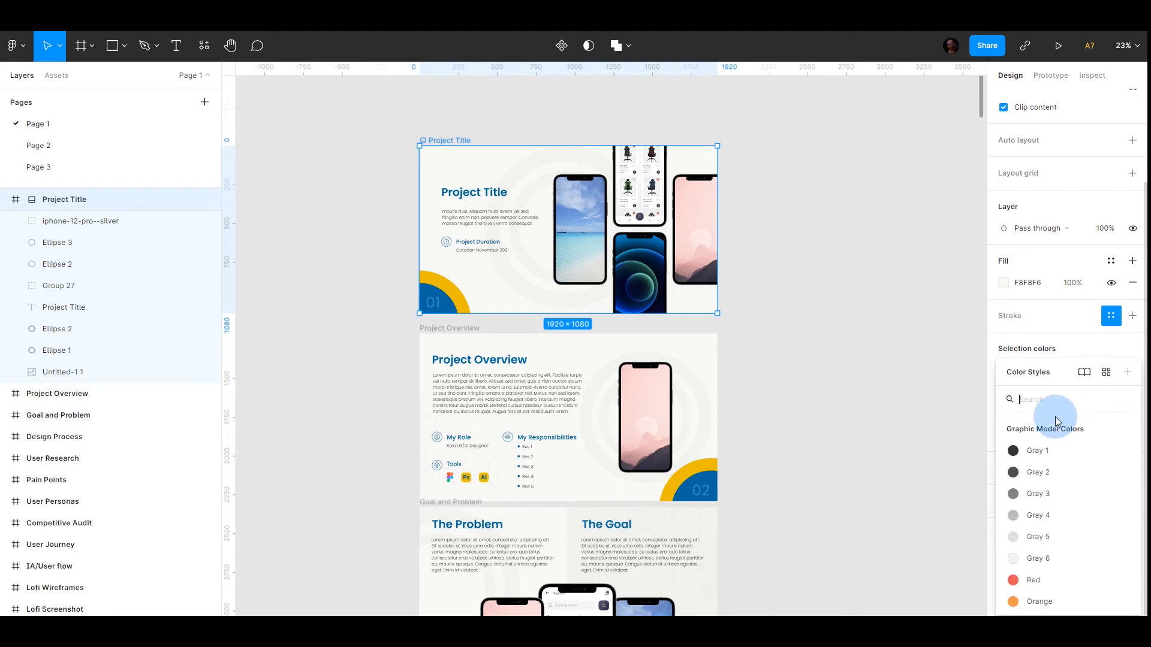
scroll(1055, 427, "down", 4)
scroll(1053, 540, "up", 4)
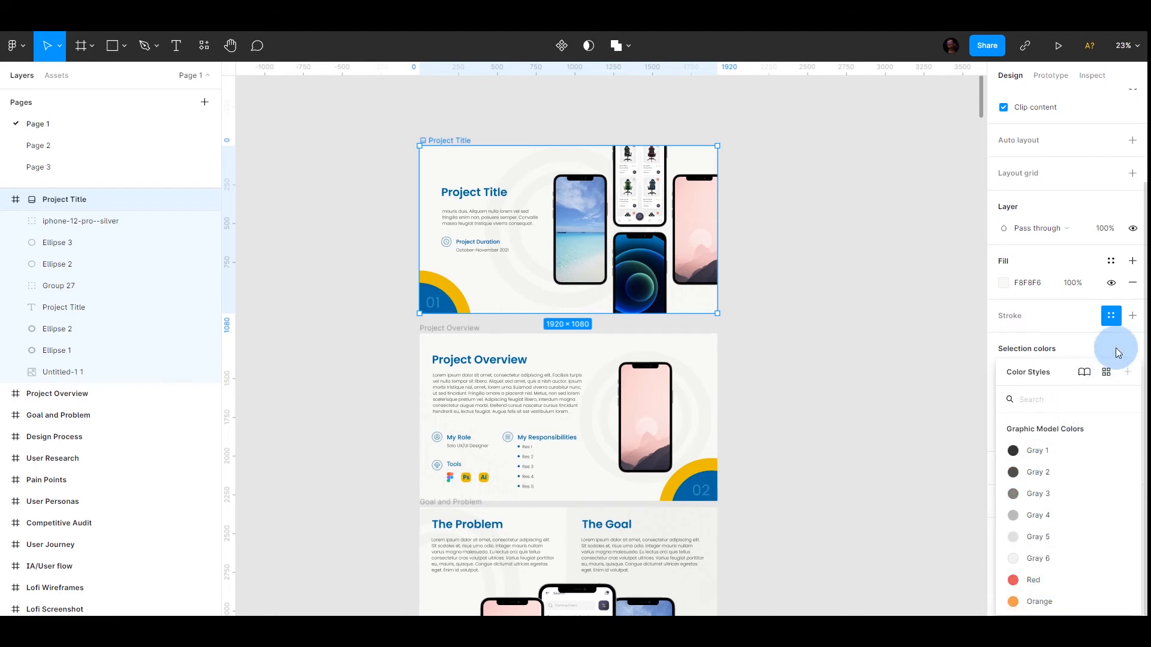
Step: Add a black 000000 stroke to the Project Title frame, check its color picker and toggle its visibility off and on
left_click(1089, 318)
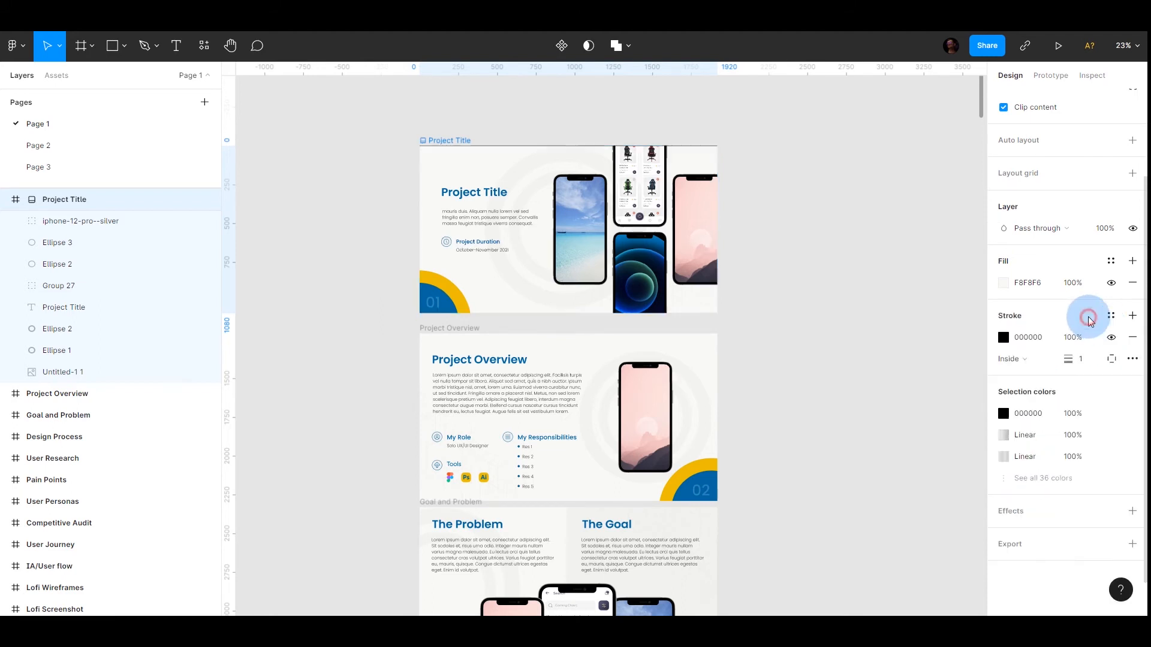
left_click(1133, 338)
left_click(1132, 315)
left_click_drag(1073, 360, 1078, 359)
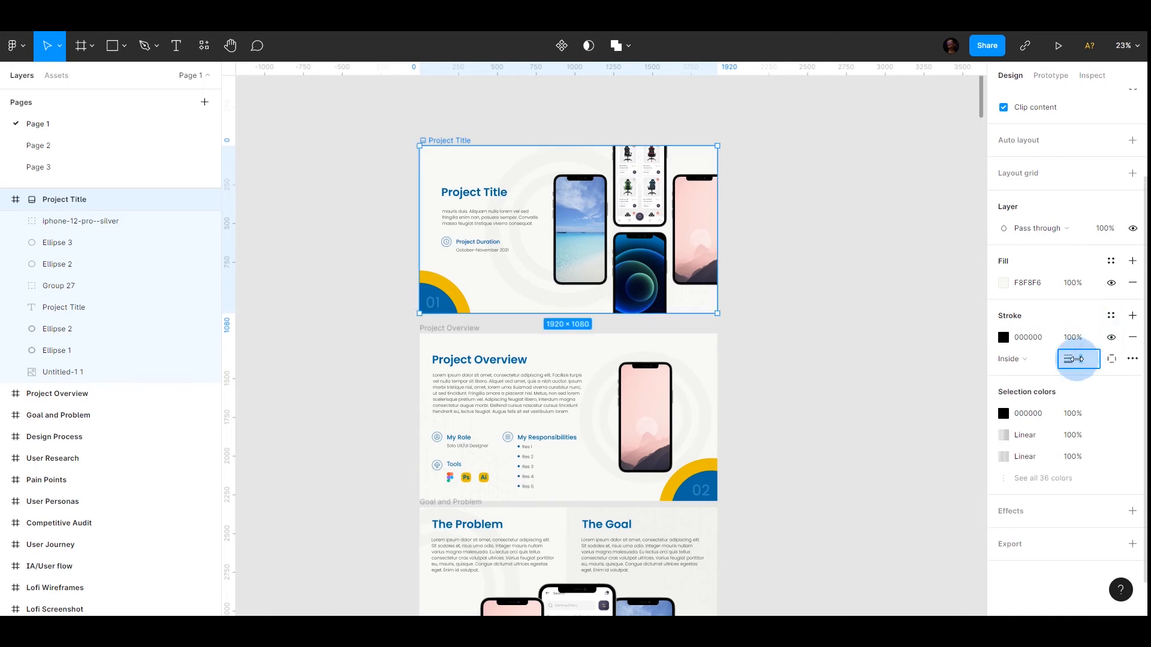
left_click(1003, 338)
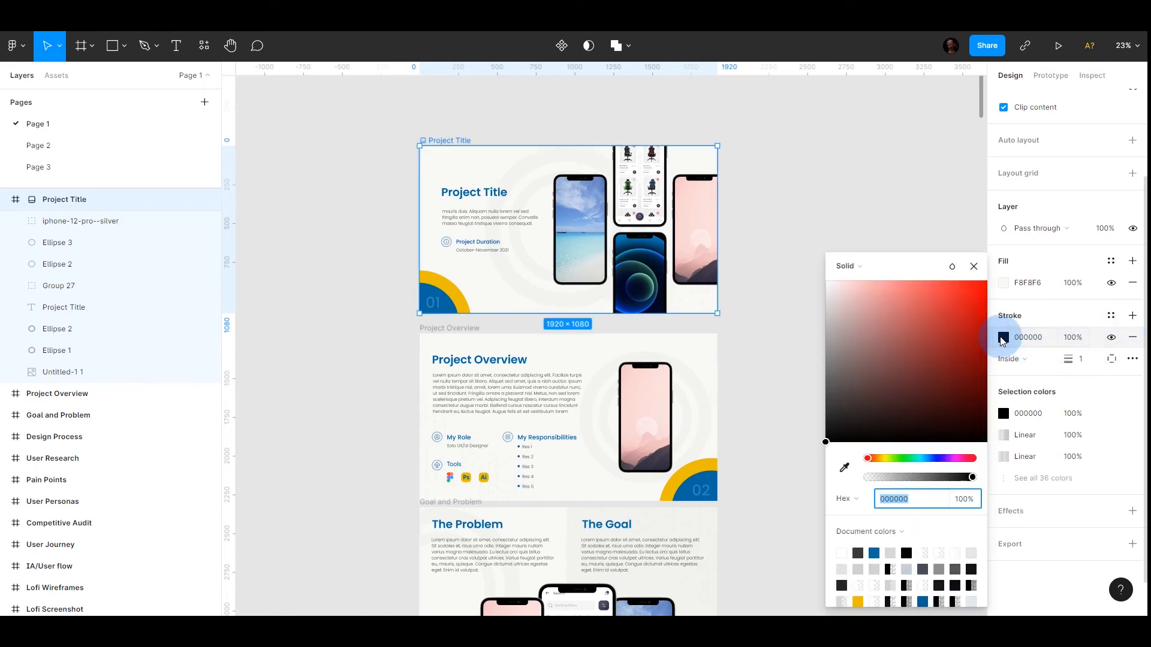
left_click(1001, 338)
left_click(1111, 338)
left_click(1110, 338)
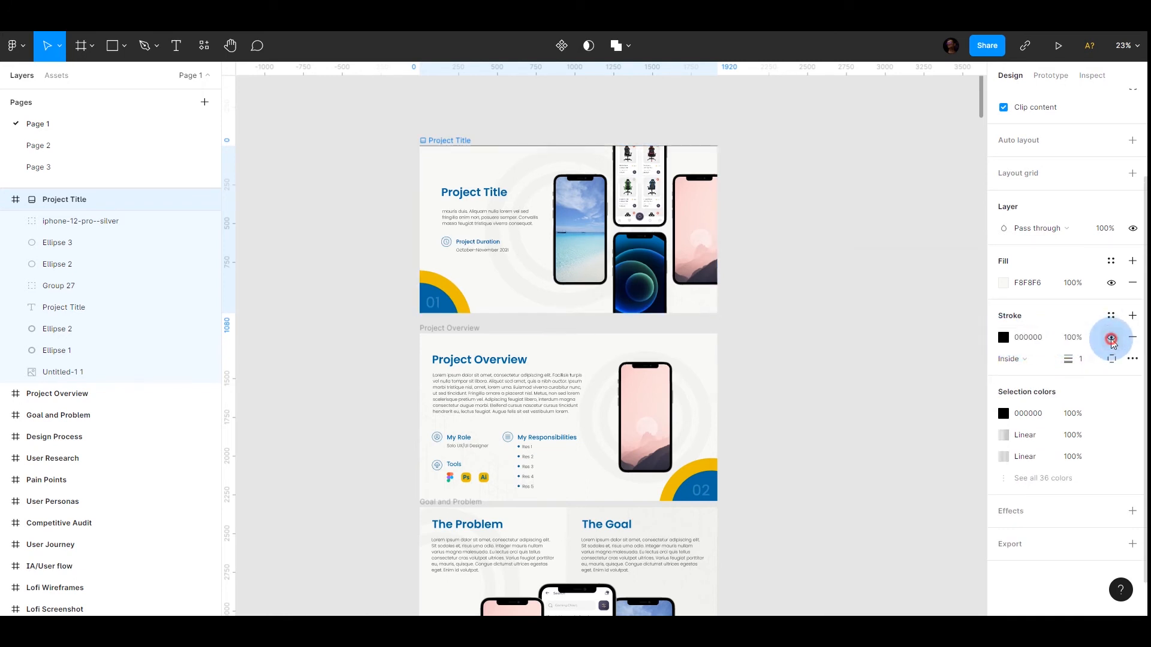
Step: Check the stroke position options and raise the Project Title frame's stroke weight to 10, 20 and finally 50
left_click(1023, 360)
left_click(1079, 359)
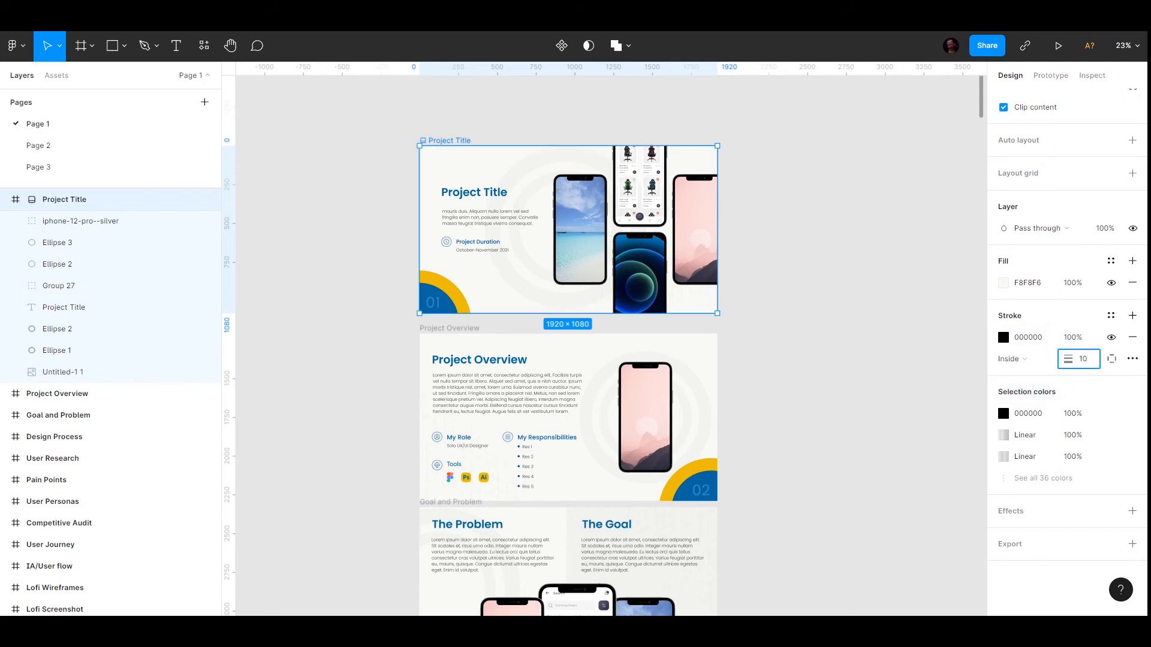
left_click(1107, 360)
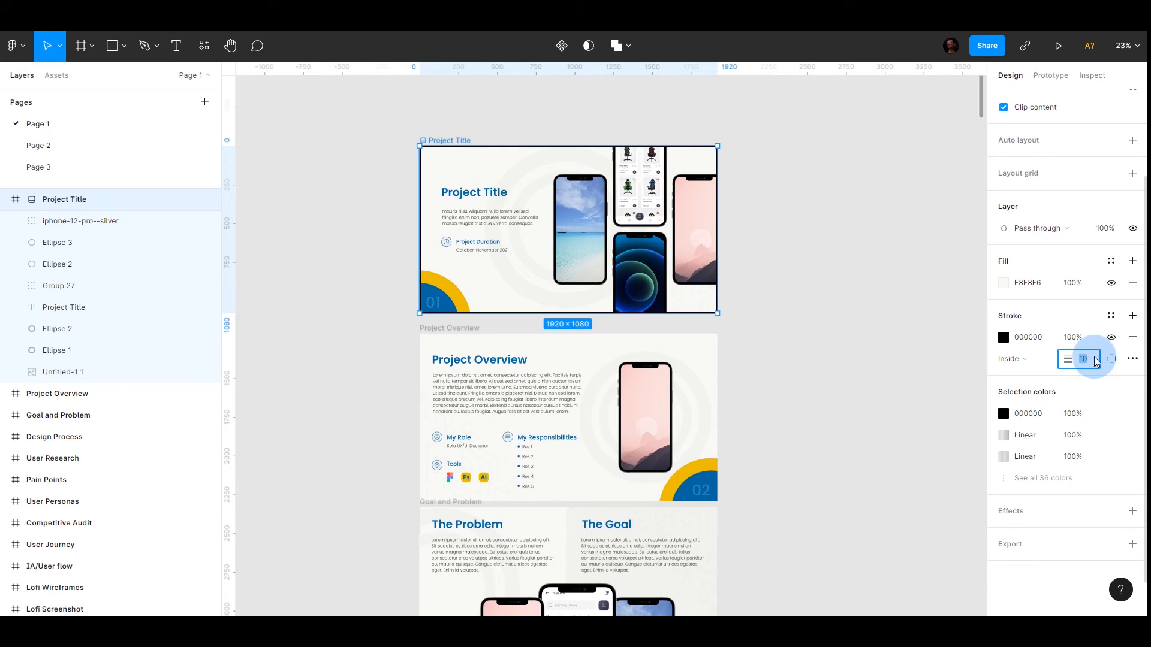
type("20")
key("Return")
left_click(1095, 361)
type("5")
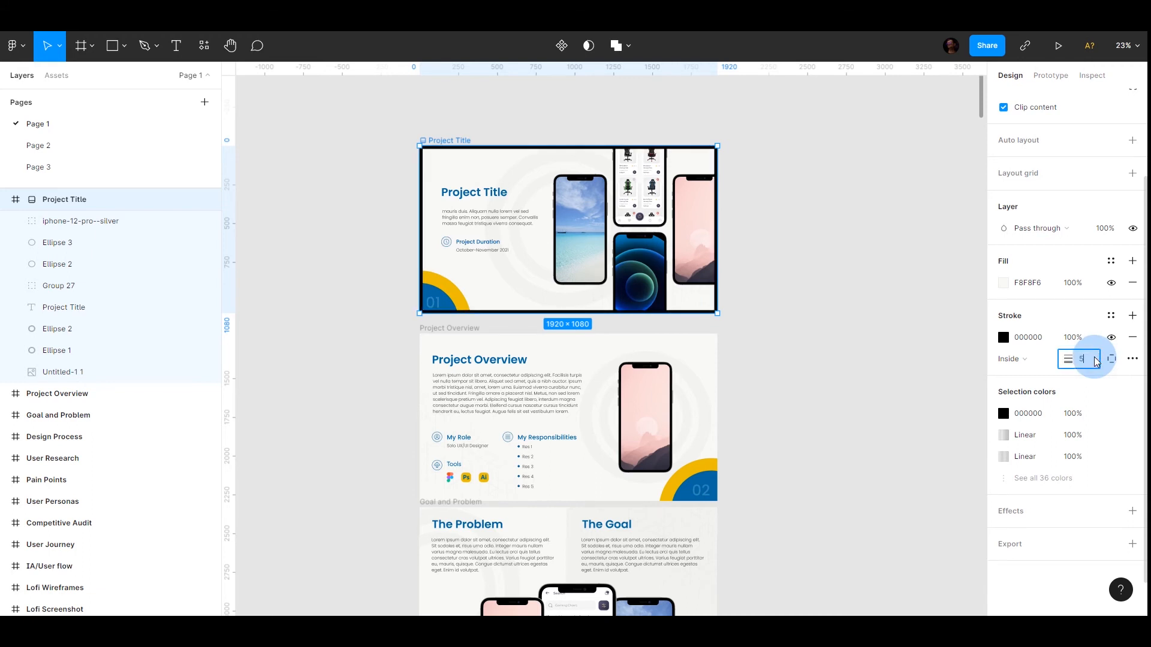
type("0")
key("Return")
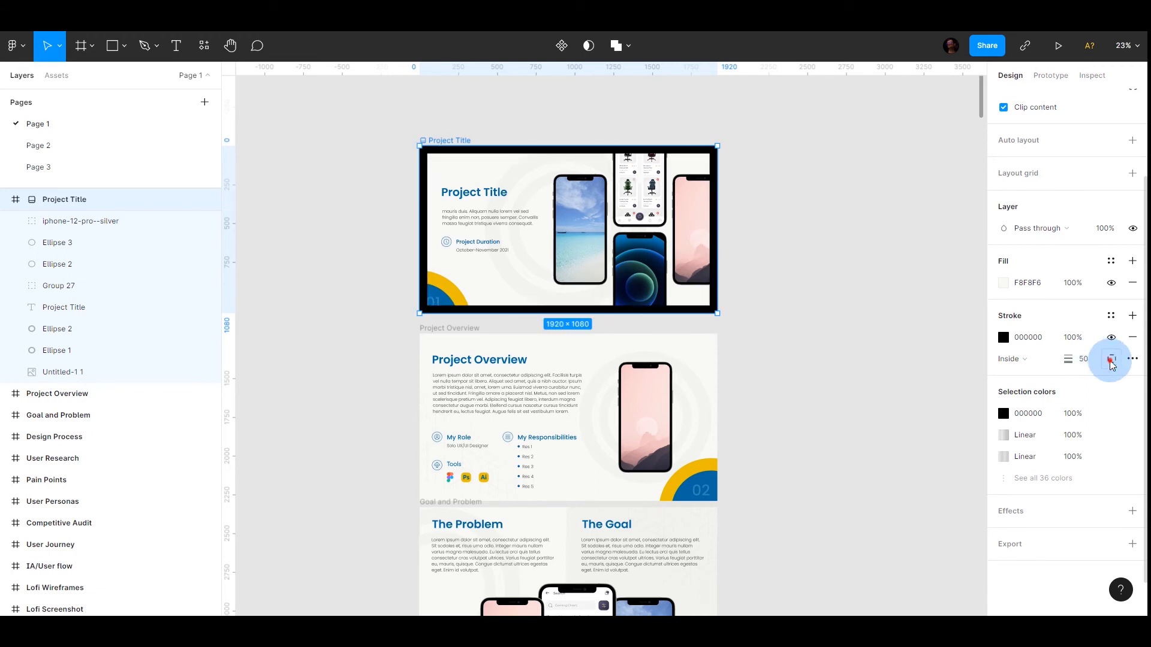
Step: Check the per-side stroke options and set the end points to Line arrow in the advanced stroke settings
left_click(1111, 360)
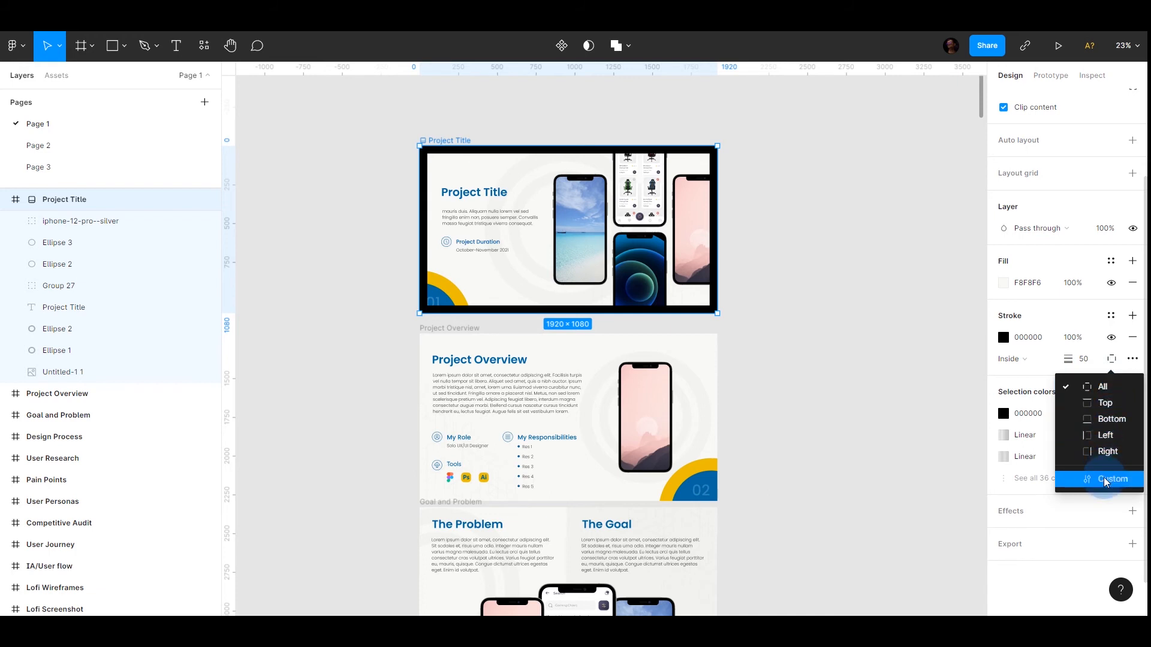
left_click(1133, 358)
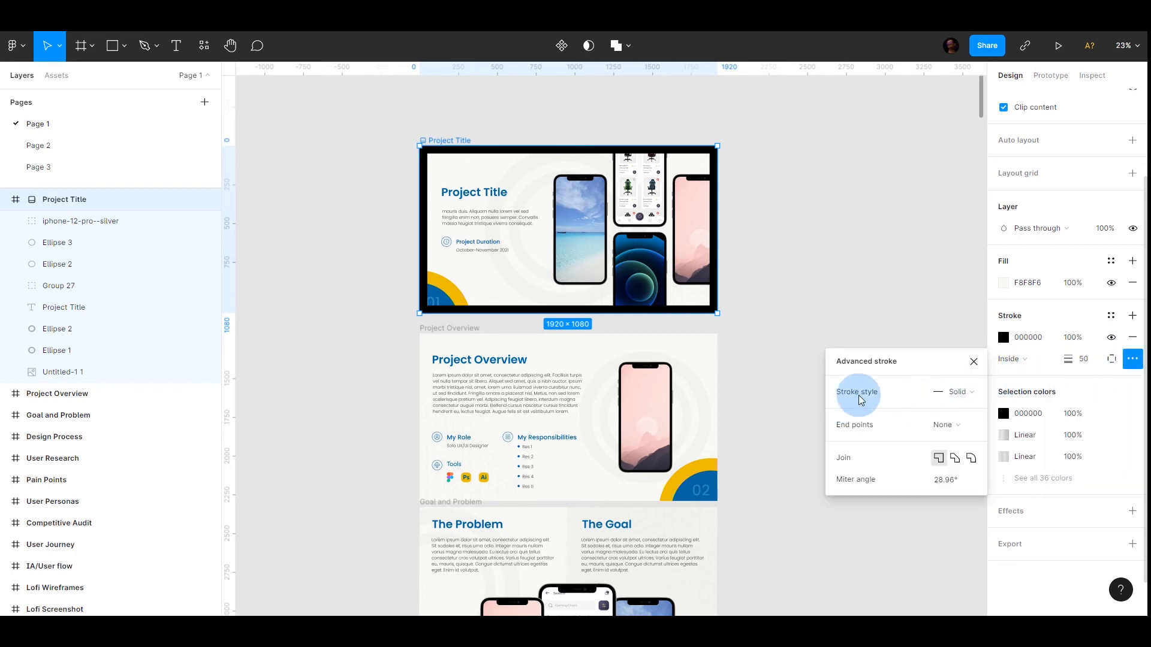
left_click(960, 392)
left_click(951, 369)
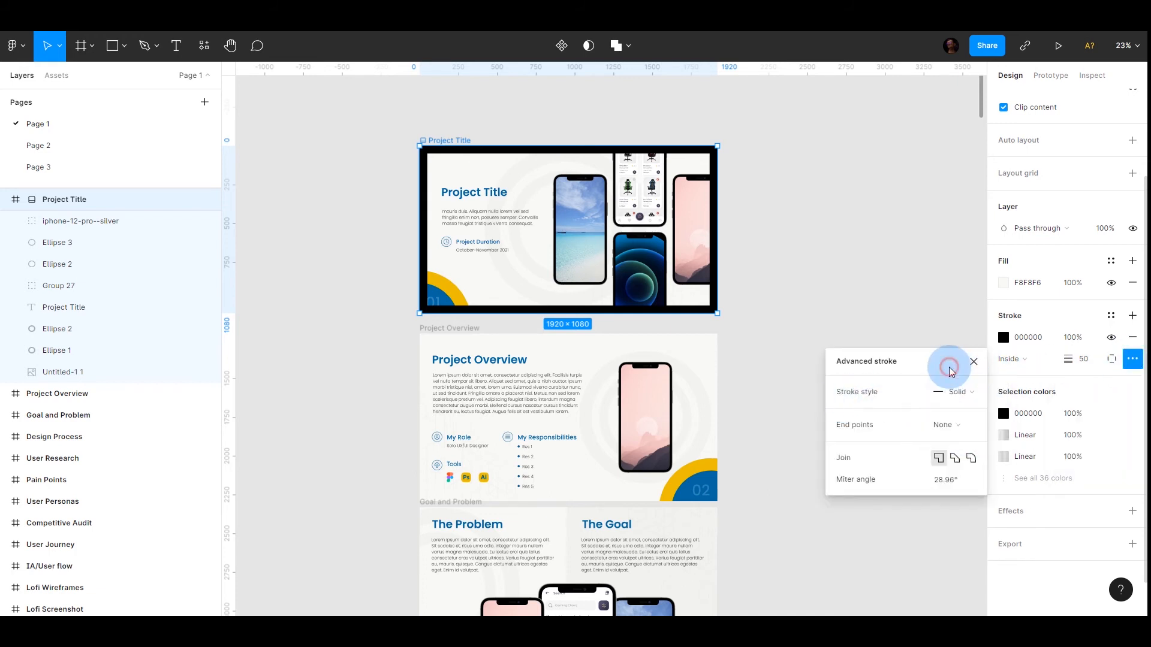
left_click(945, 425)
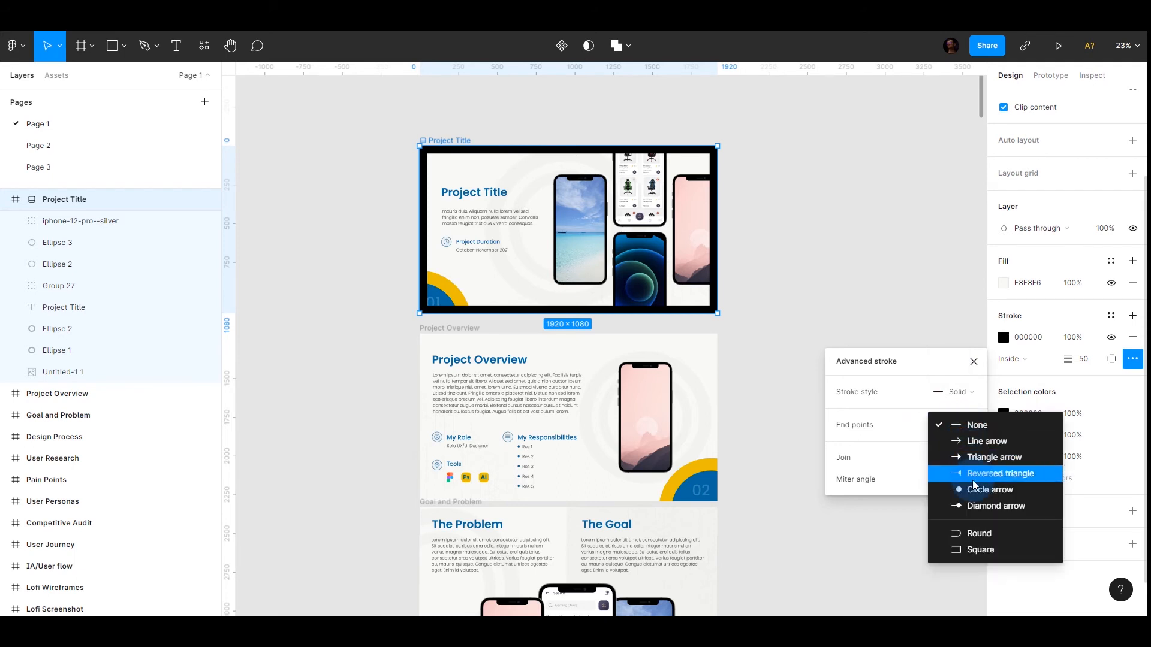
left_click(977, 440)
Step: Switch the Project Title frame's stroke style to Dash and back to Solid
left_click(958, 393)
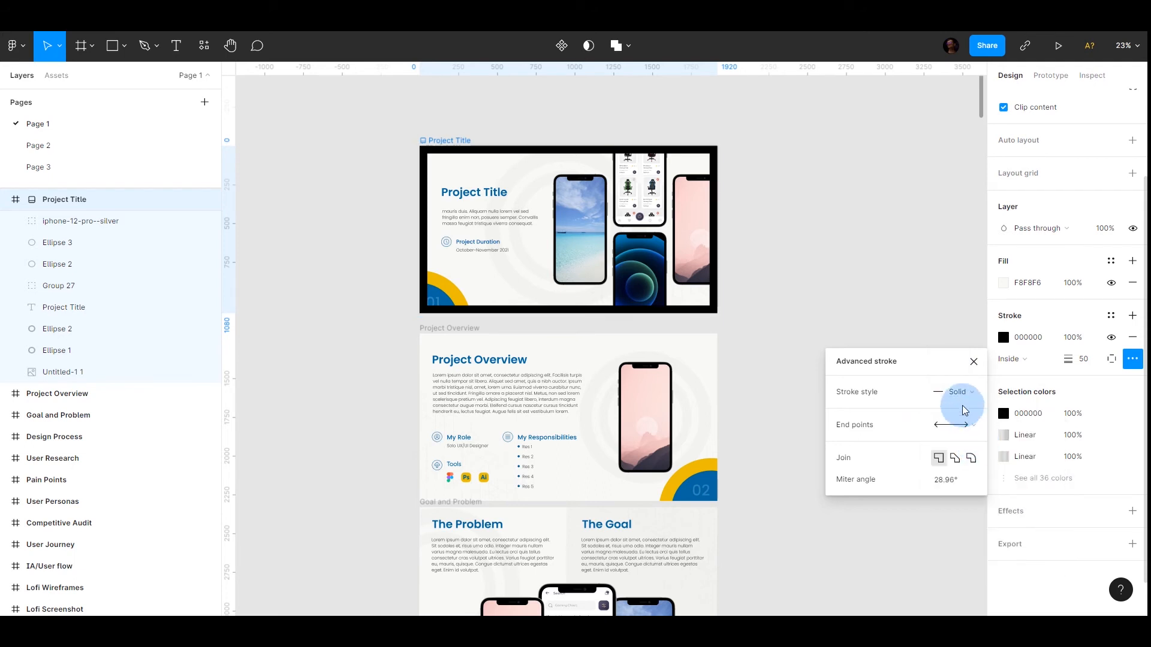
left_click(962, 407)
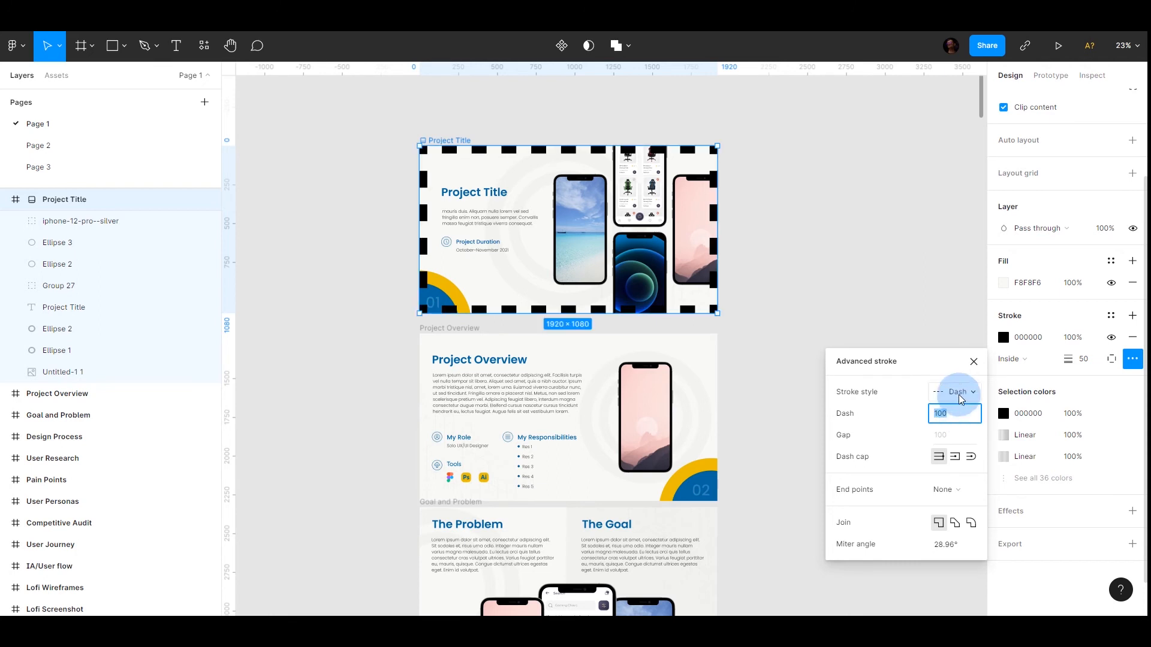
left_click(958, 392)
left_click(961, 376)
Step: Close the advanced stroke settings and remove the stroke from the Project Title frame
left_click(945, 424)
left_click(959, 404)
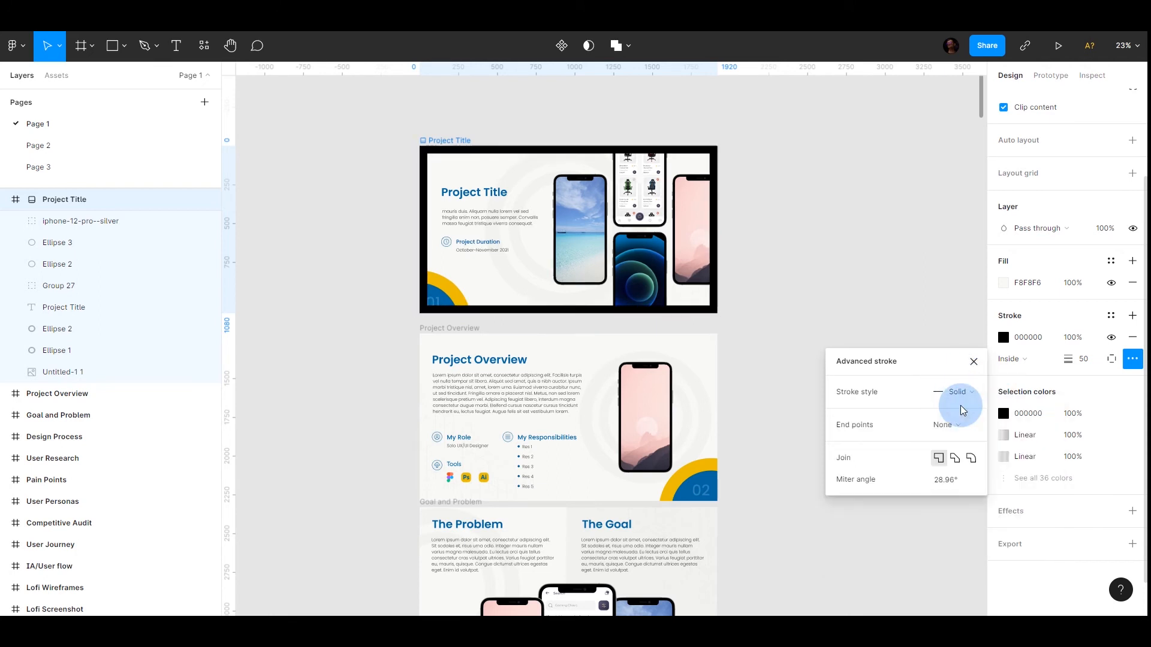
left_click(1132, 359)
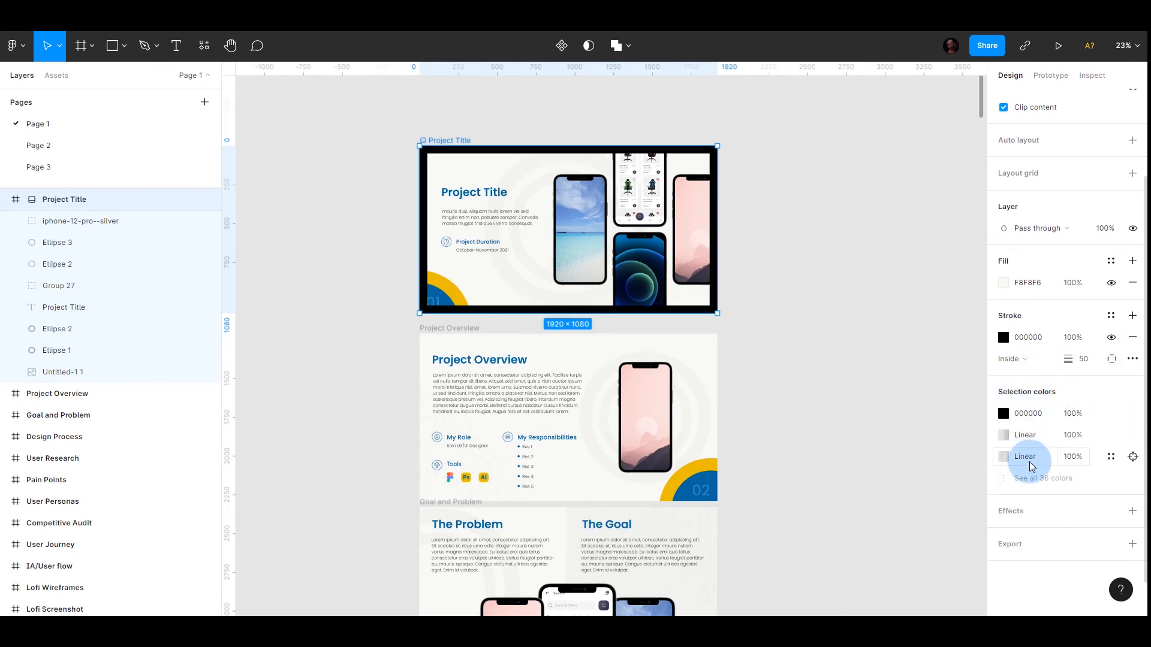
left_click(1132, 338)
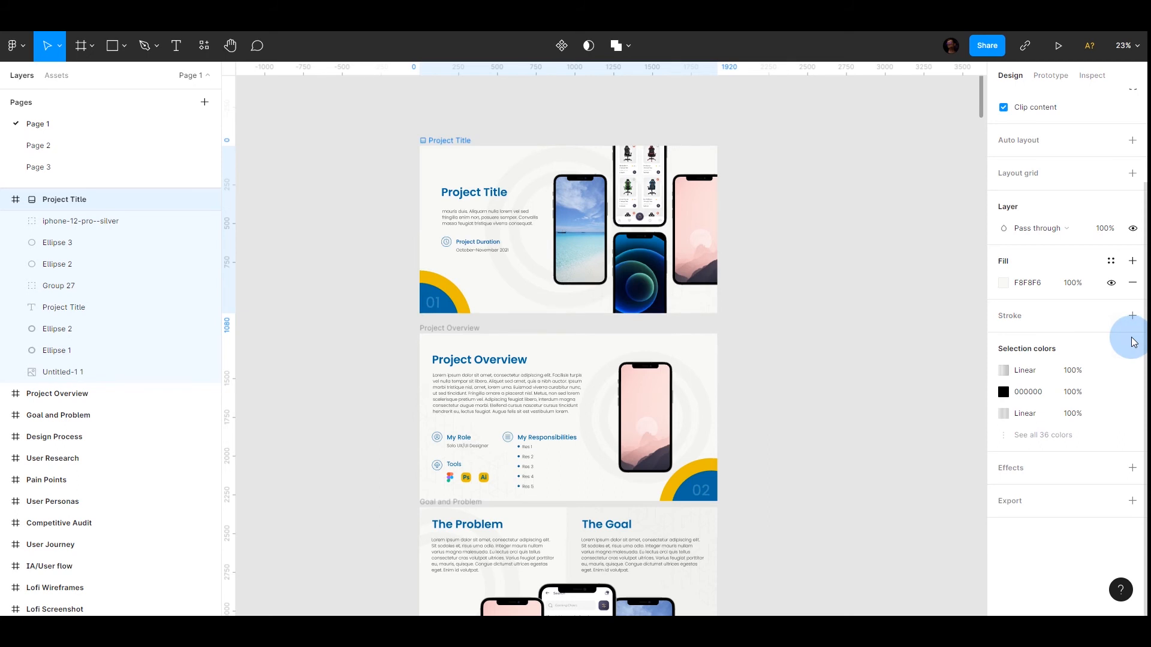
Step: Add a drop shadow effect to the Project Title frame with an X offset of 10 and a blur of 10
left_click(1036, 468)
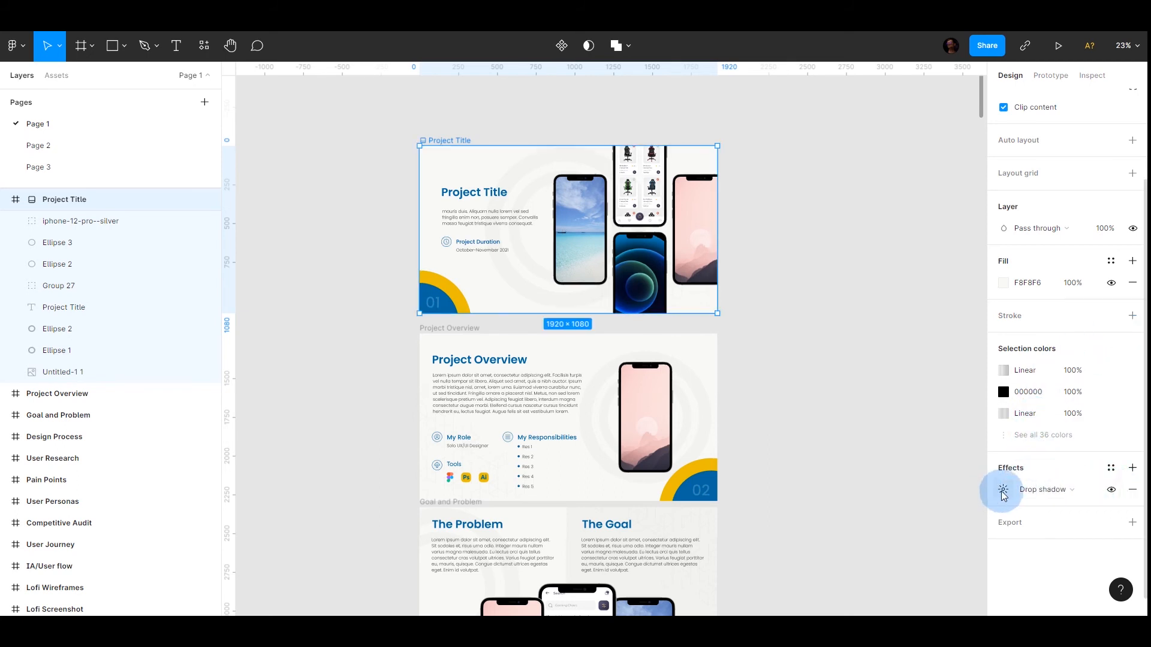
left_click(1052, 492)
left_click(1058, 491)
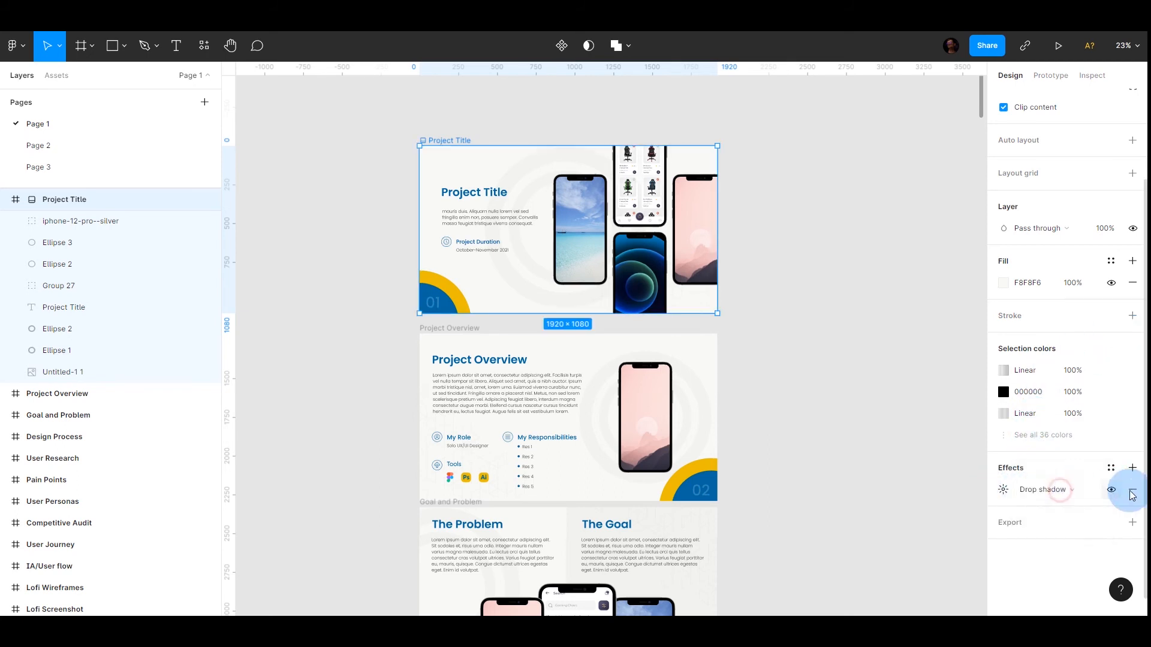
left_click(1003, 491)
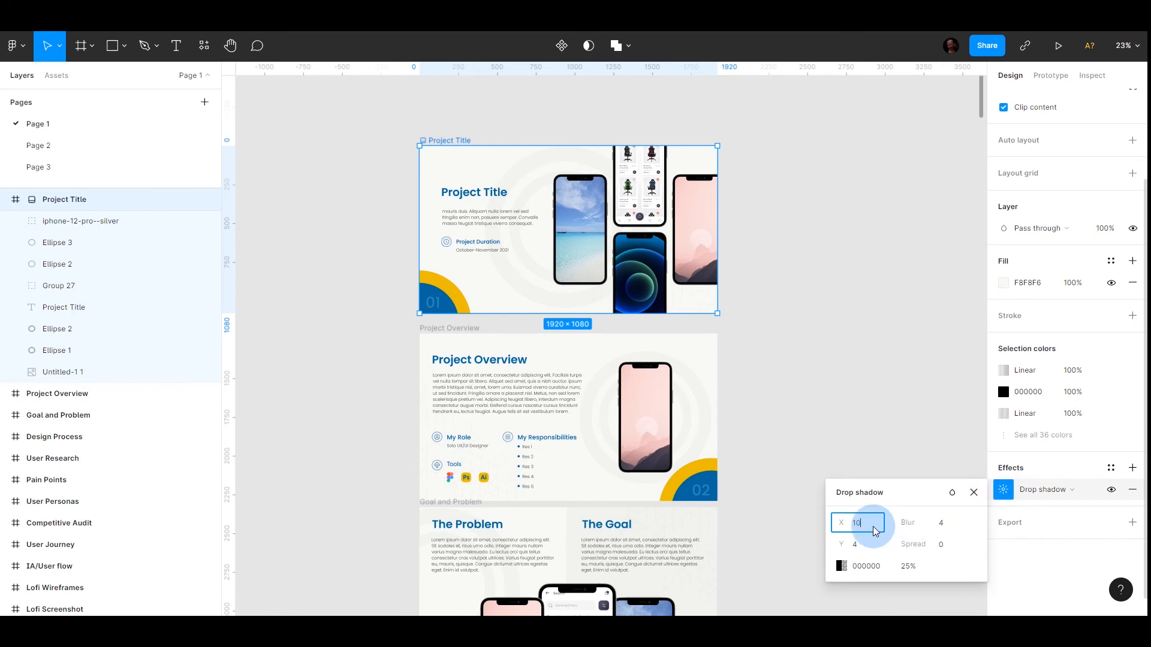
left_click(946, 524)
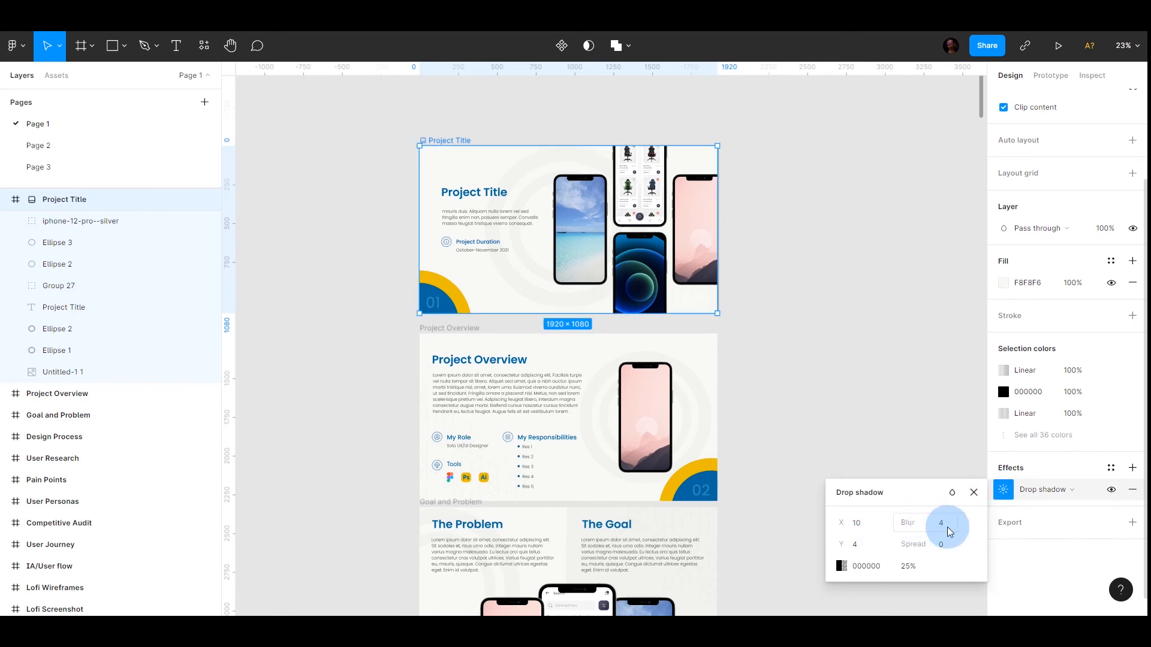
type("10")
Step: Set the drop shadow's Y offset to 10, its spread to 6 and its opacity to 70%, and close its settings
left_click(866, 547)
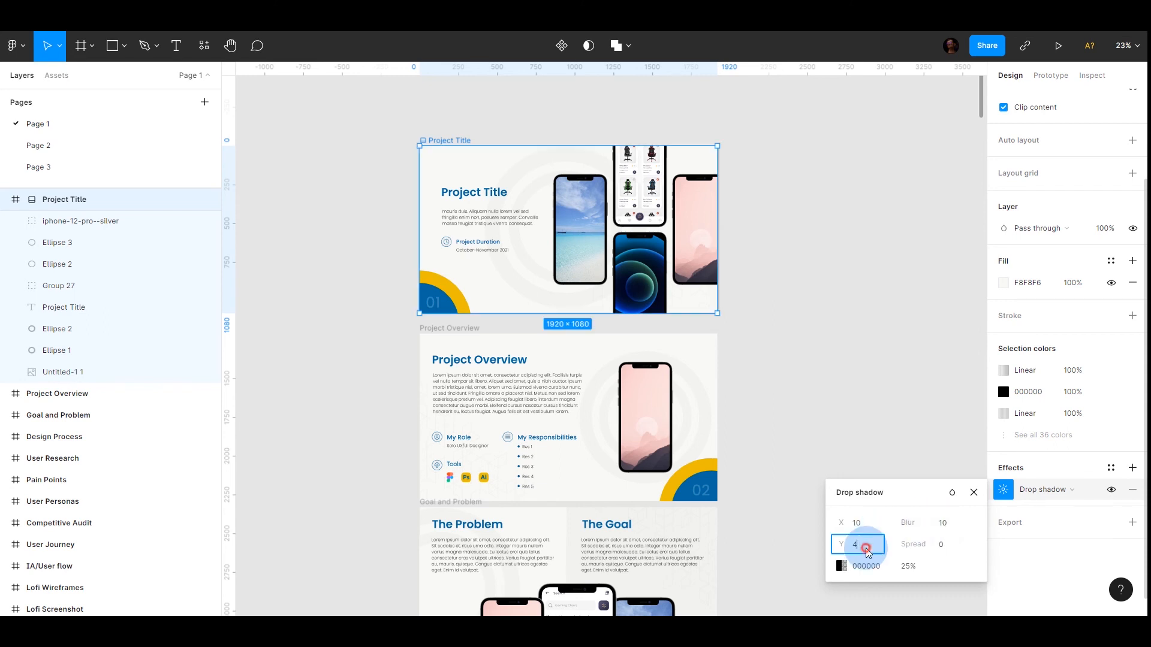
type("10")
left_click(907, 566)
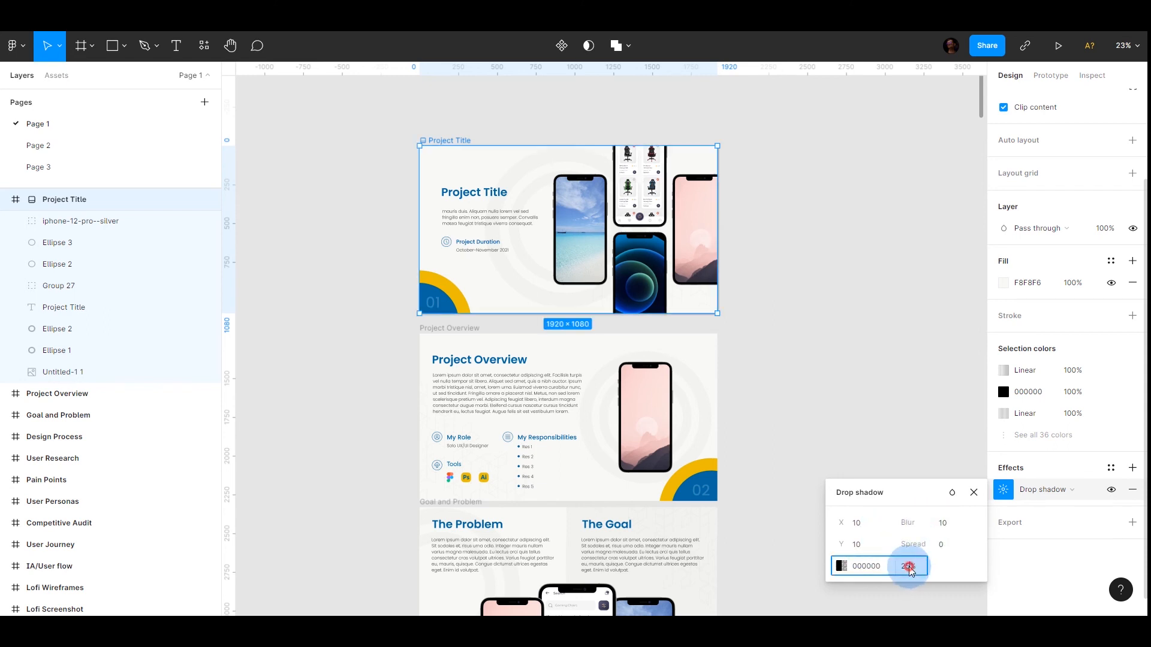
type("10")
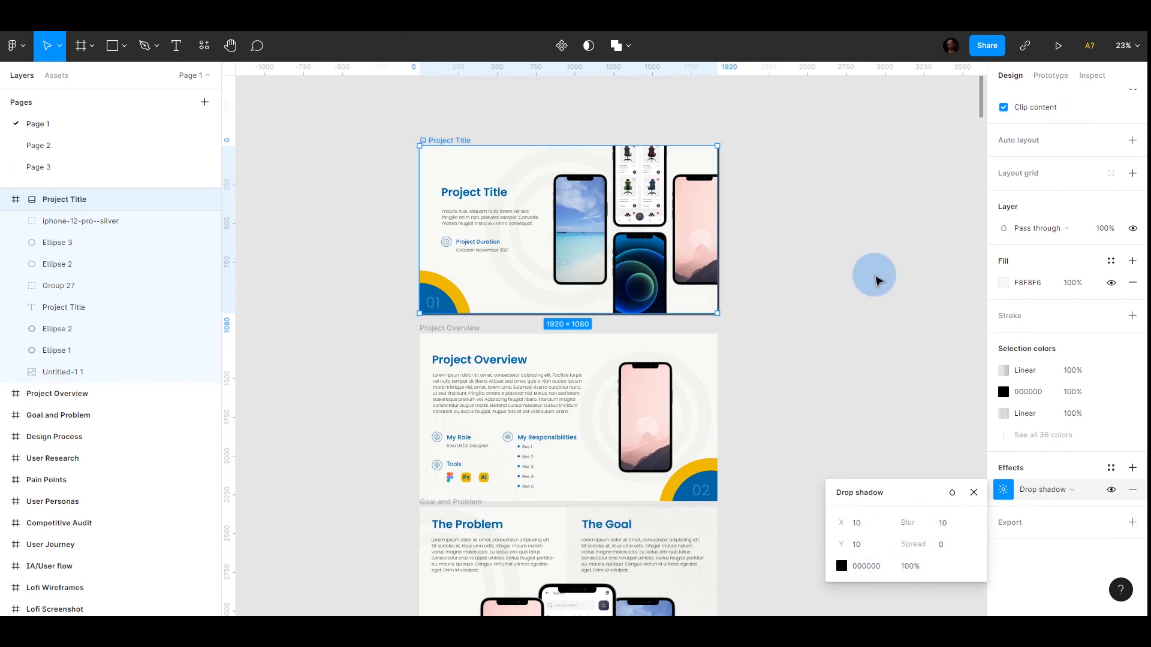
type("6")
key("Return")
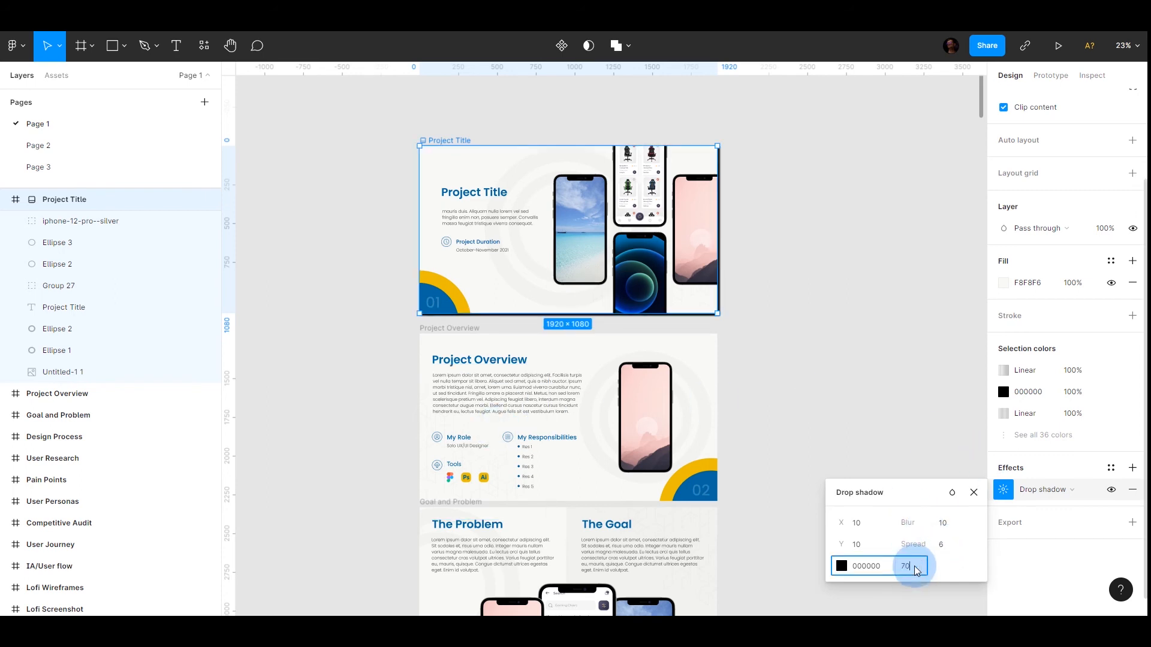
left_click(890, 324)
Step: Reselect the Project Title frame and hide its drop shadow effect
left_click(445, 138)
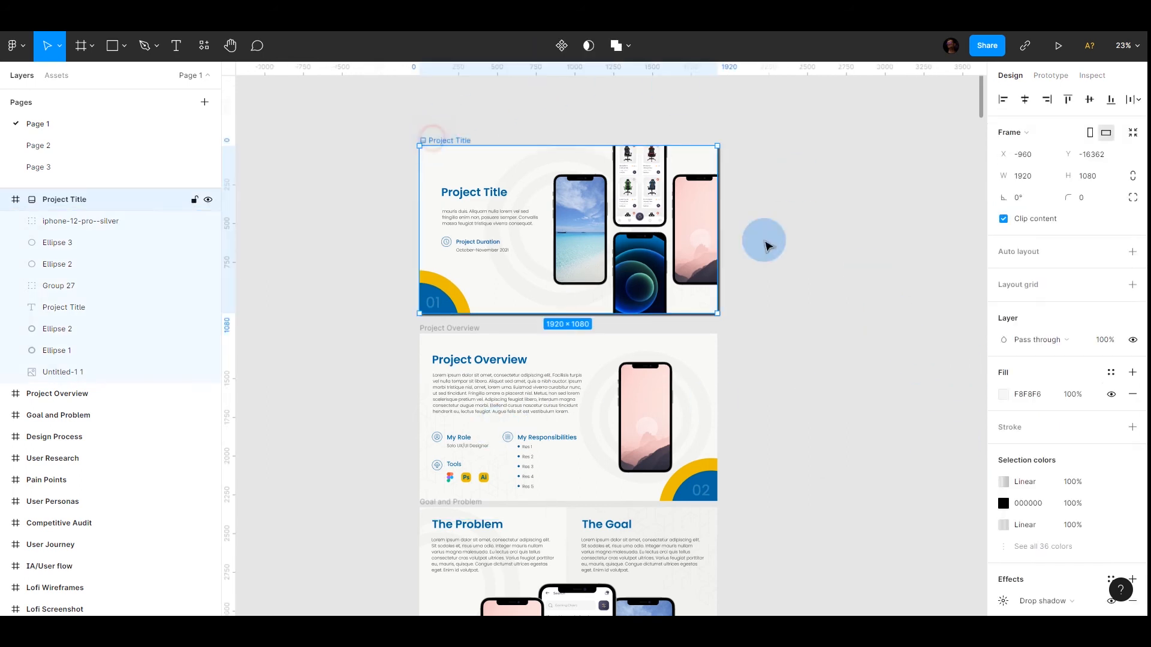
scroll(1141, 444, "down", 1)
left_click(1111, 472)
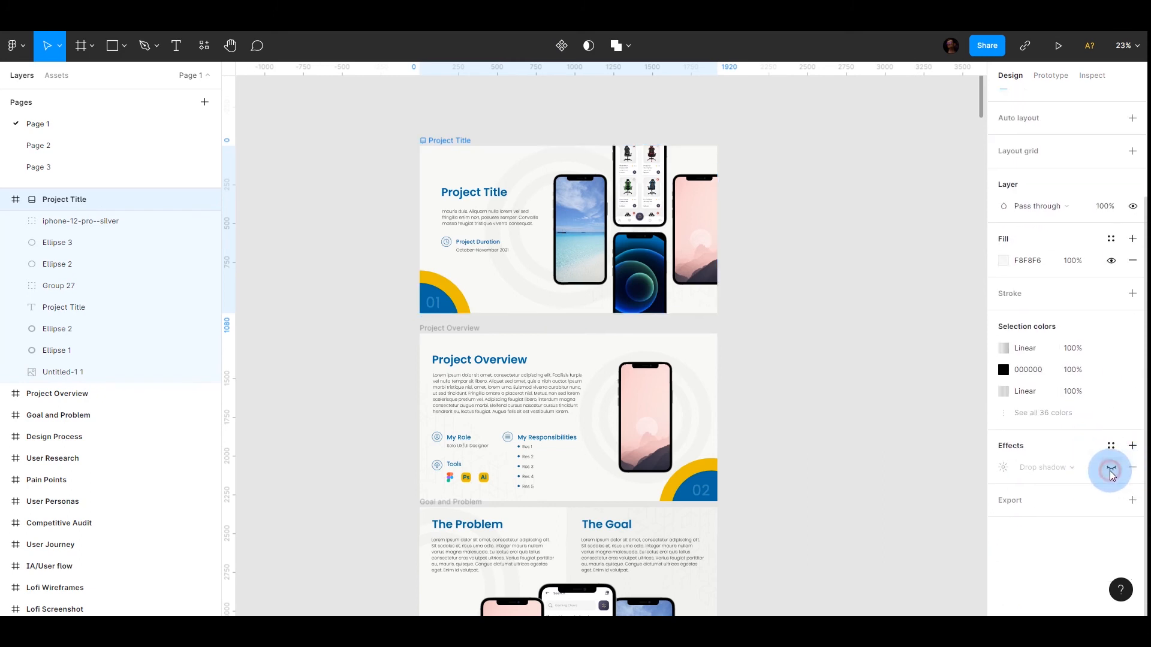
Step: Toggle the visibility of the Project Title frame's drop shadow and remove the effect
left_click(1112, 472)
left_click(1111, 471)
left_click(1131, 472)
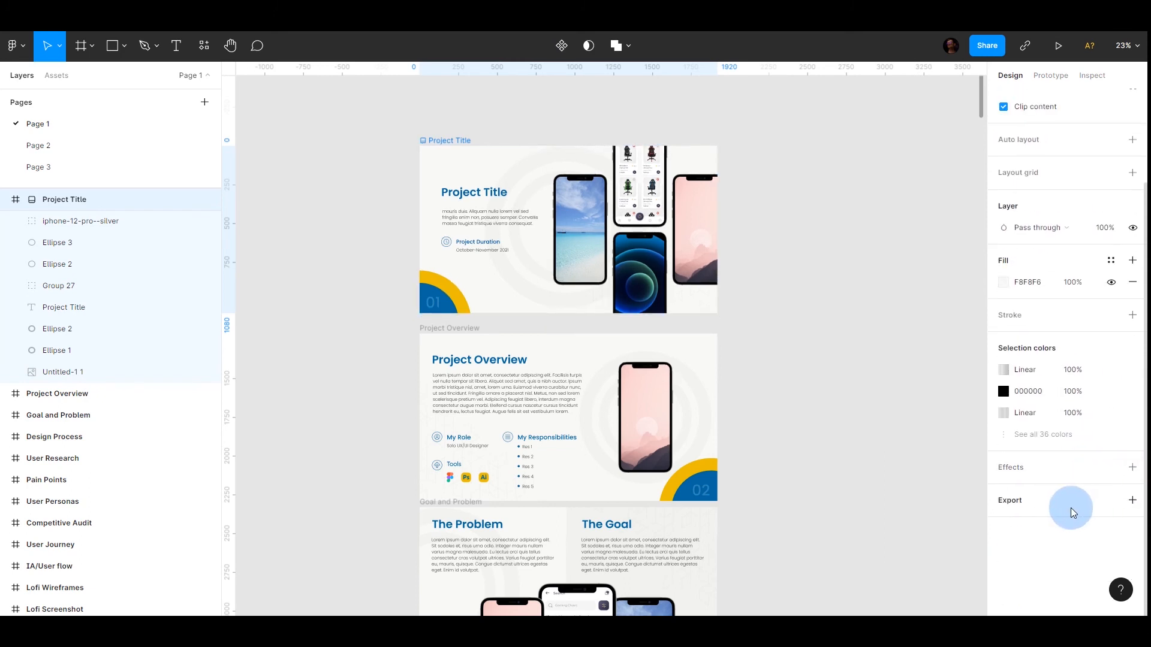
Step: Add a 1x PNG export setting to the Project Title frame
left_click(1046, 502)
scroll(1046, 502, "down", 2)
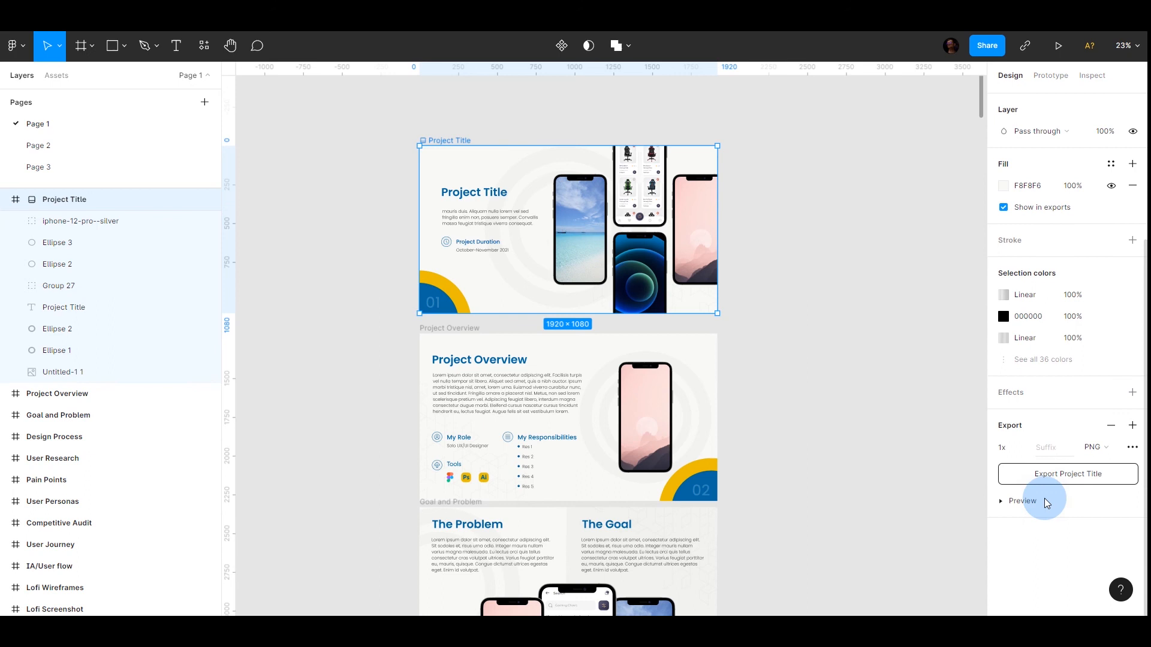
left_click(1017, 446)
left_click(1078, 431)
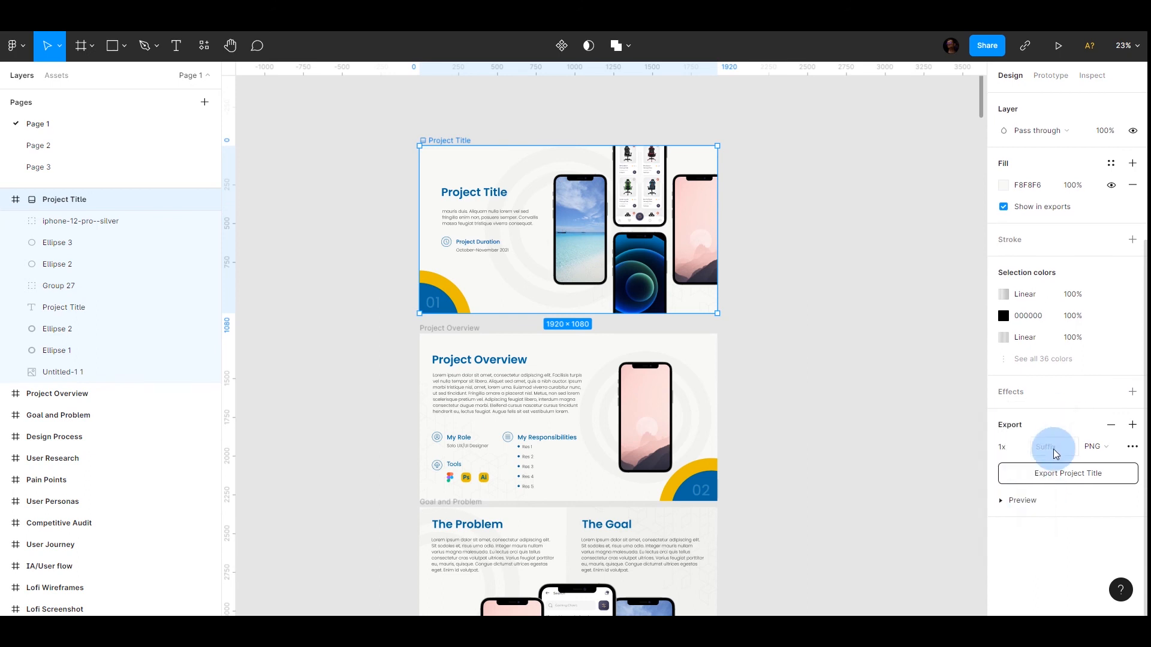
Step: Check the available export file formats, keeping PNG, and open the additional export options
left_click(1102, 447)
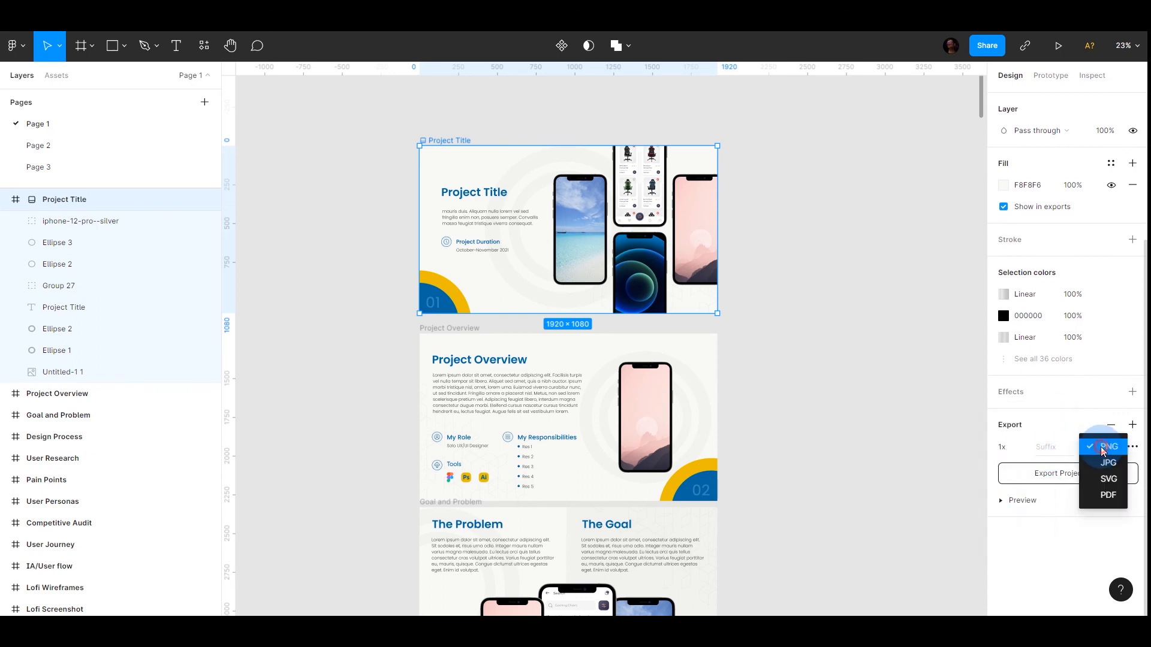
left_click(1073, 430)
left_click(1133, 447)
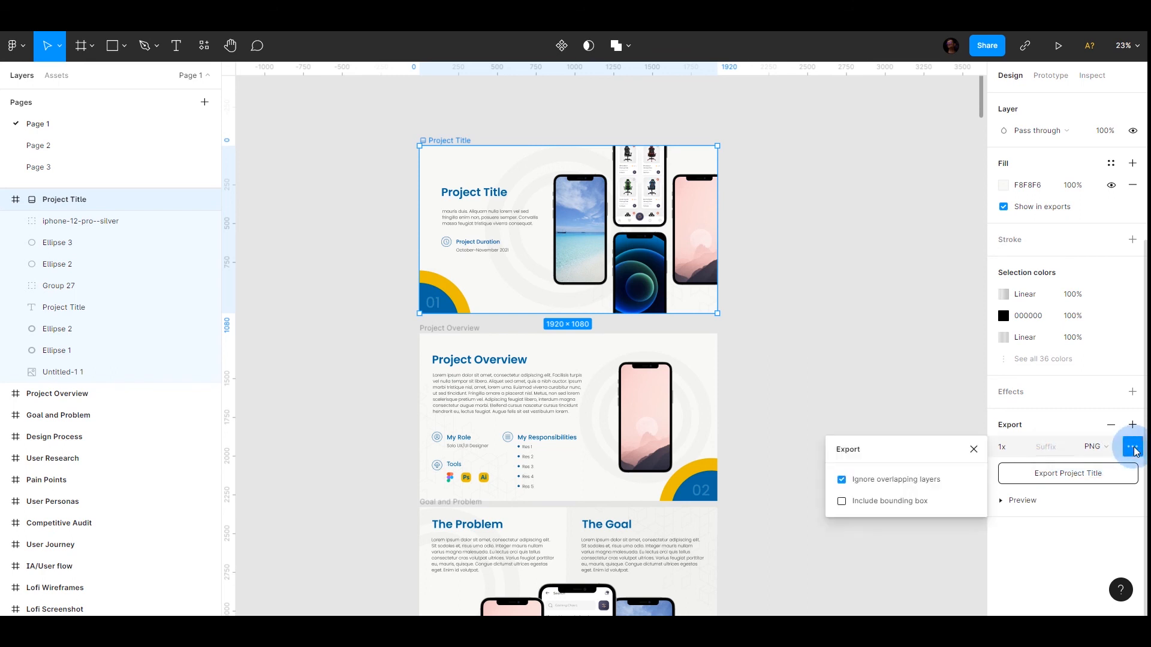
Step: Expand the export preview of the Project Title frame and collapse it again
left_click(1004, 500)
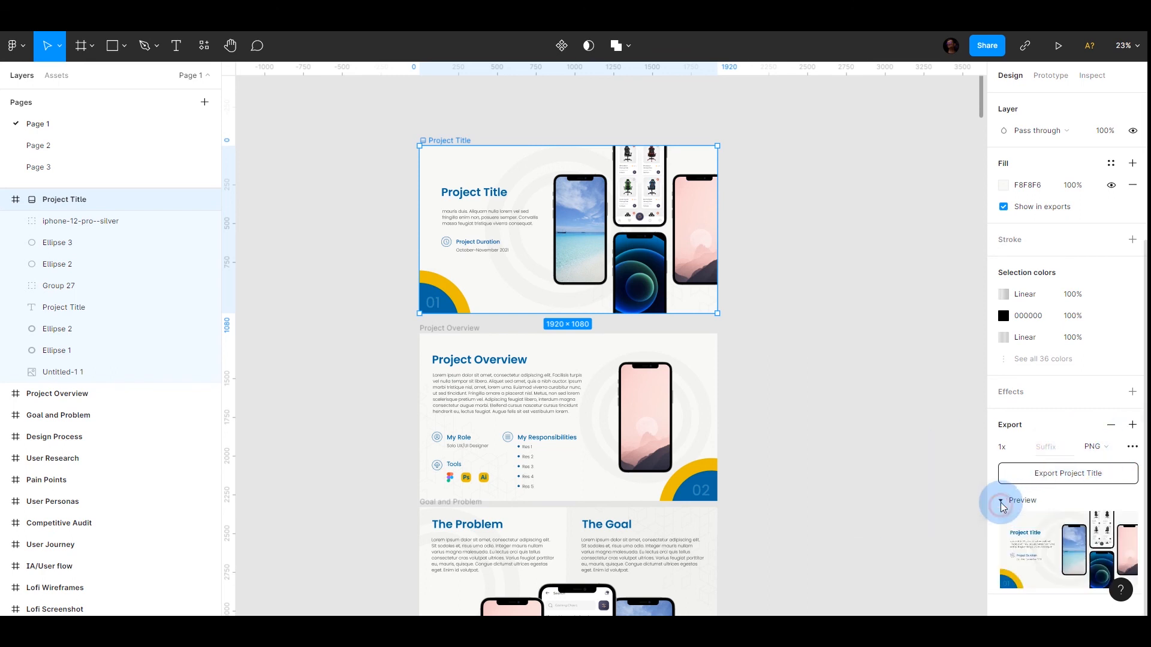
scroll(1013, 478, "down", 2)
left_click(1001, 423)
Step: Export the Project Title frame to the desktop under the file name "Title Test" and clear the selection
left_click(1067, 473)
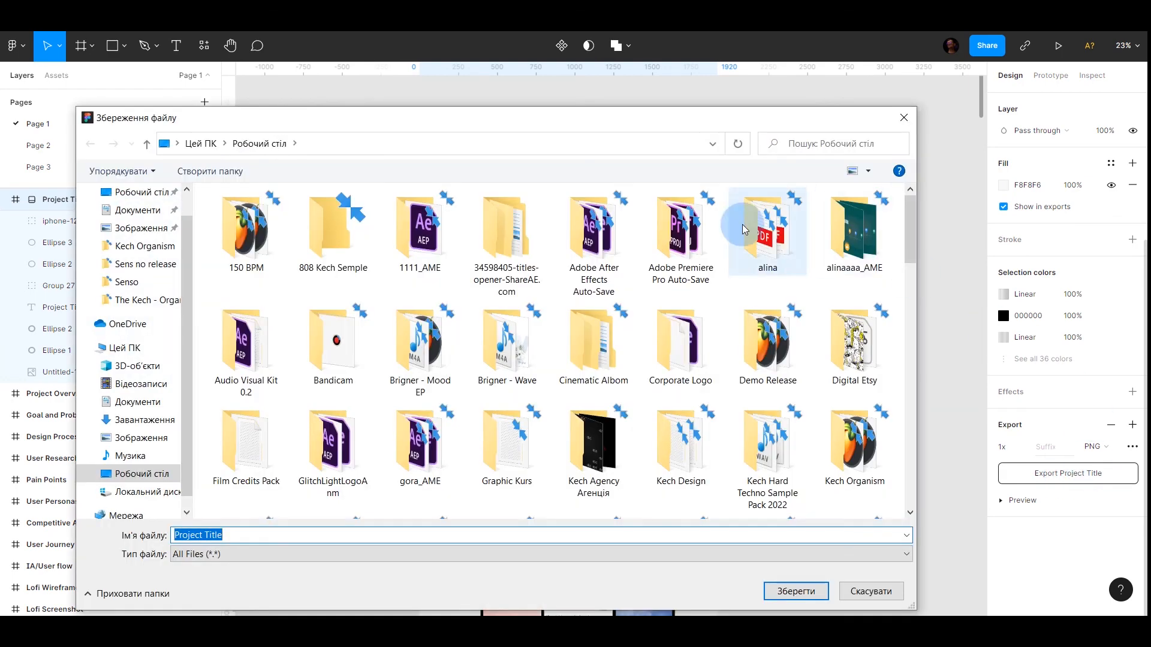
scroll(556, 301, "down", 10)
scroll(566, 311, "up", 10)
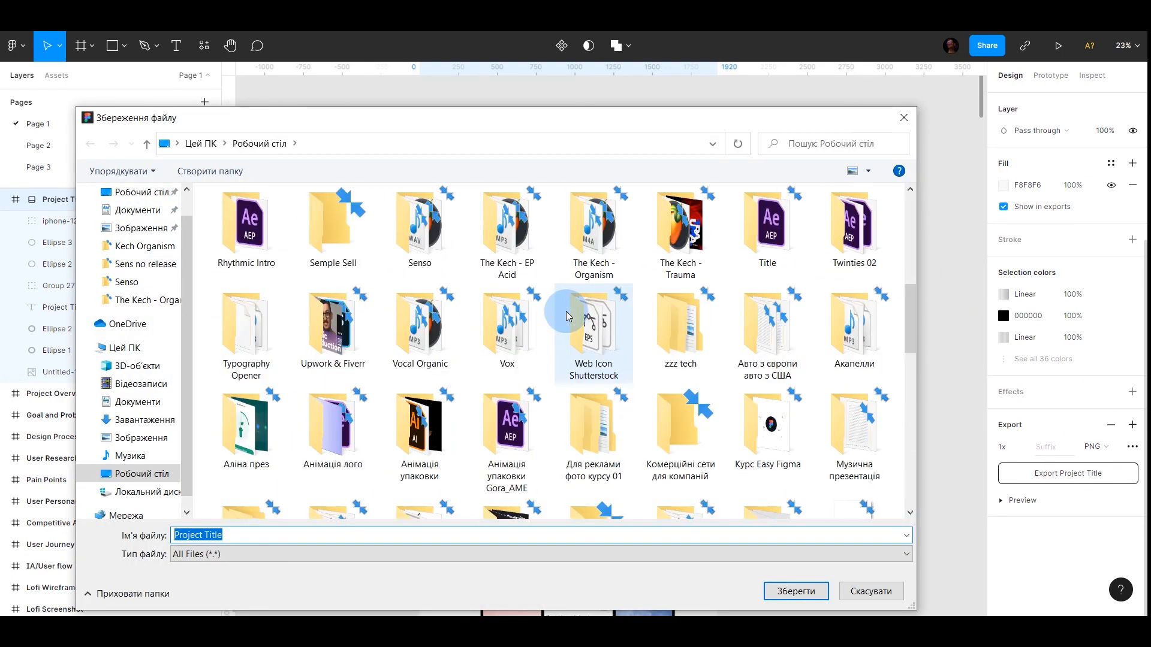
type("Ti")
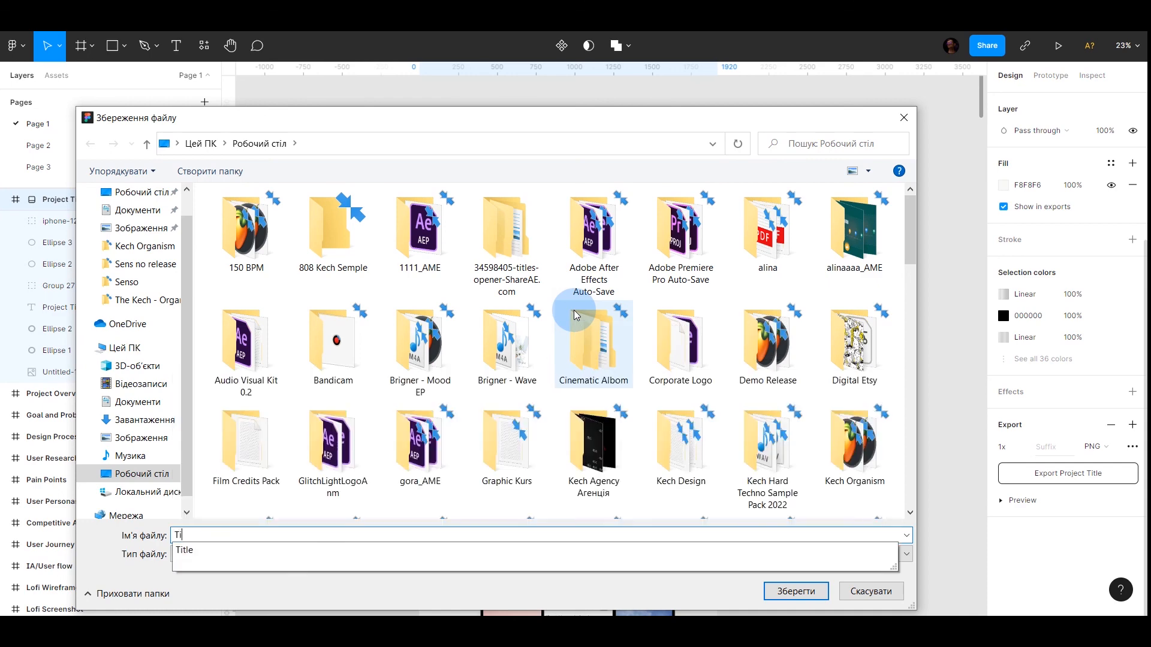
type("tle Tes")
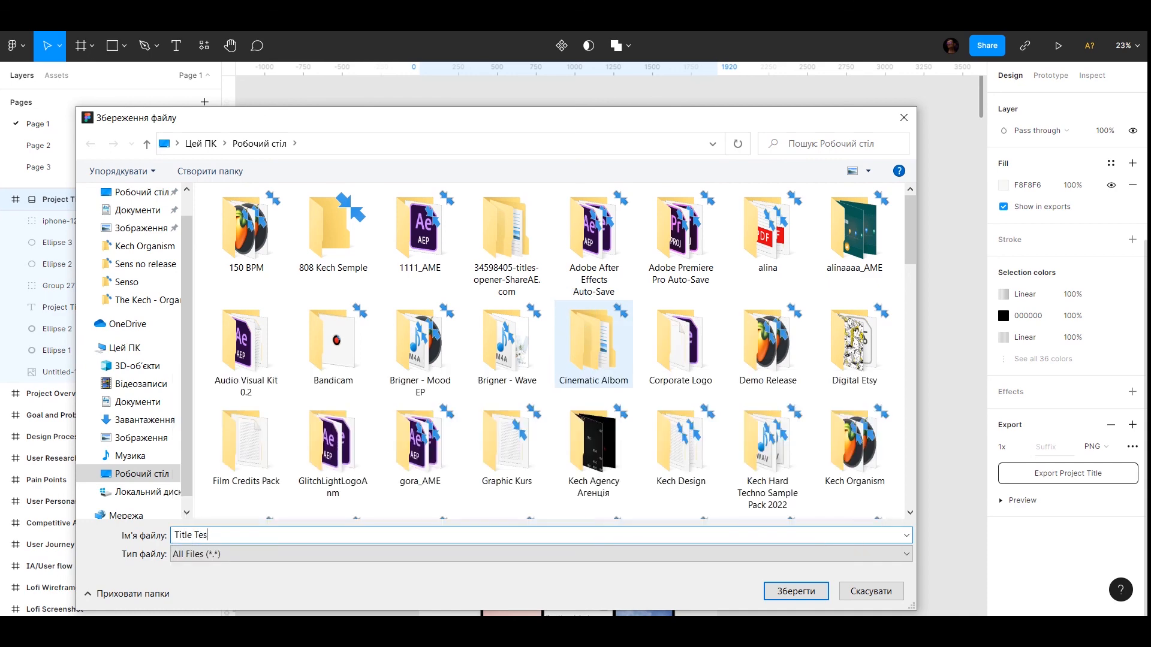
type("t")
left_click(782, 592)
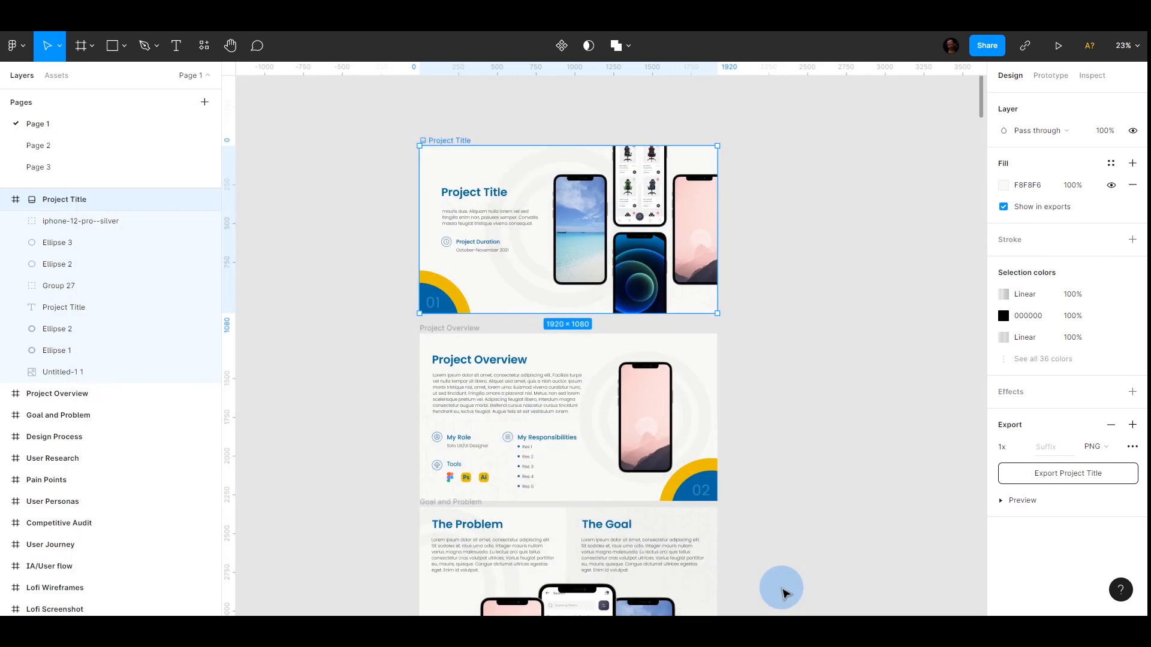
left_click(868, 355)
left_click(856, 173)
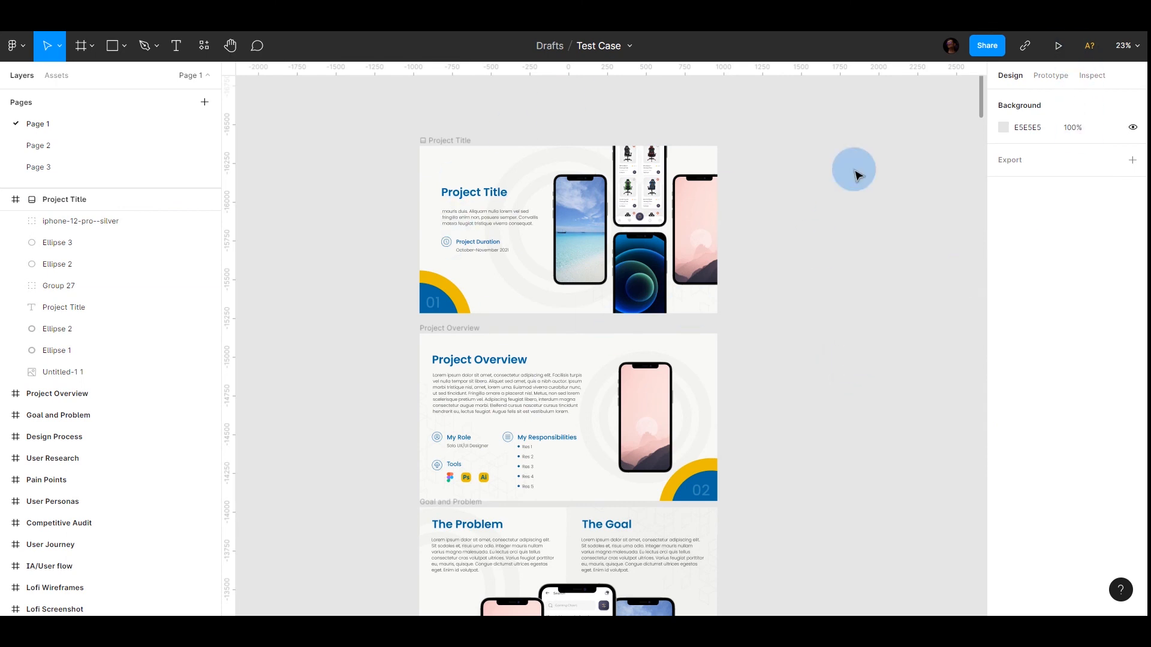